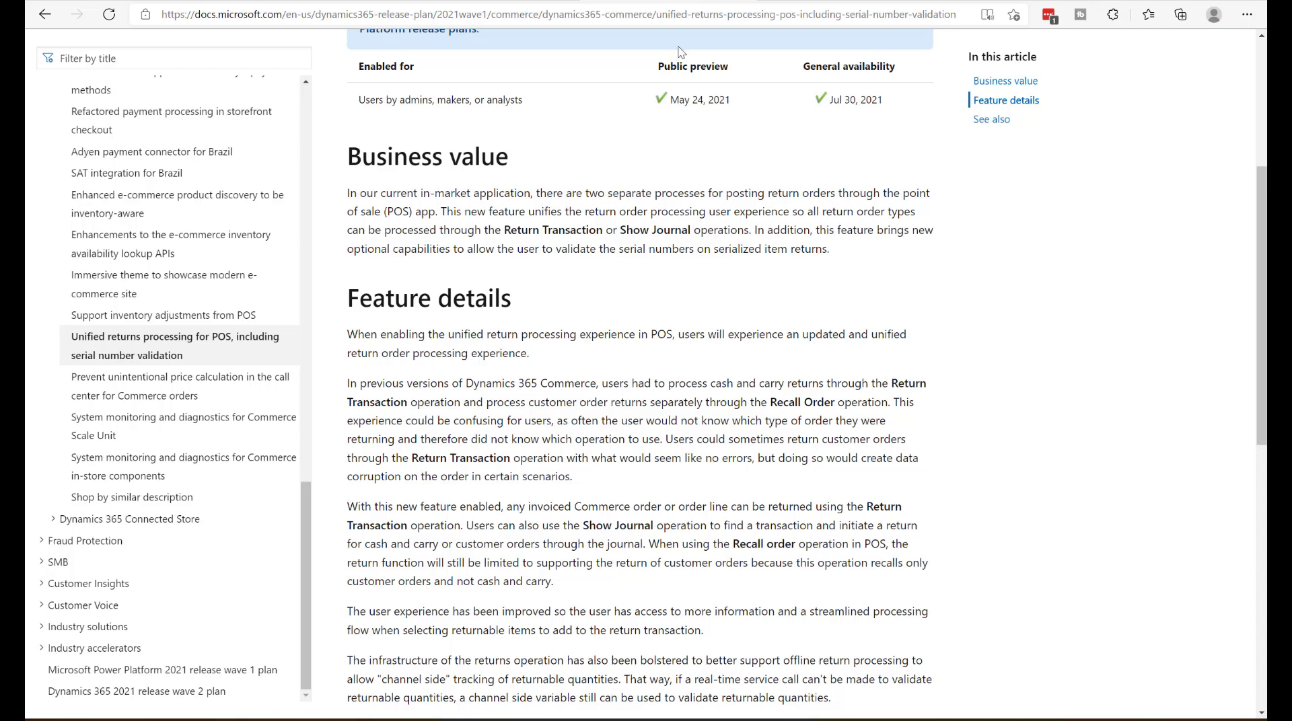
- Review the Business value section of the release plan page on unified returns processing for POS
click(697, 14)
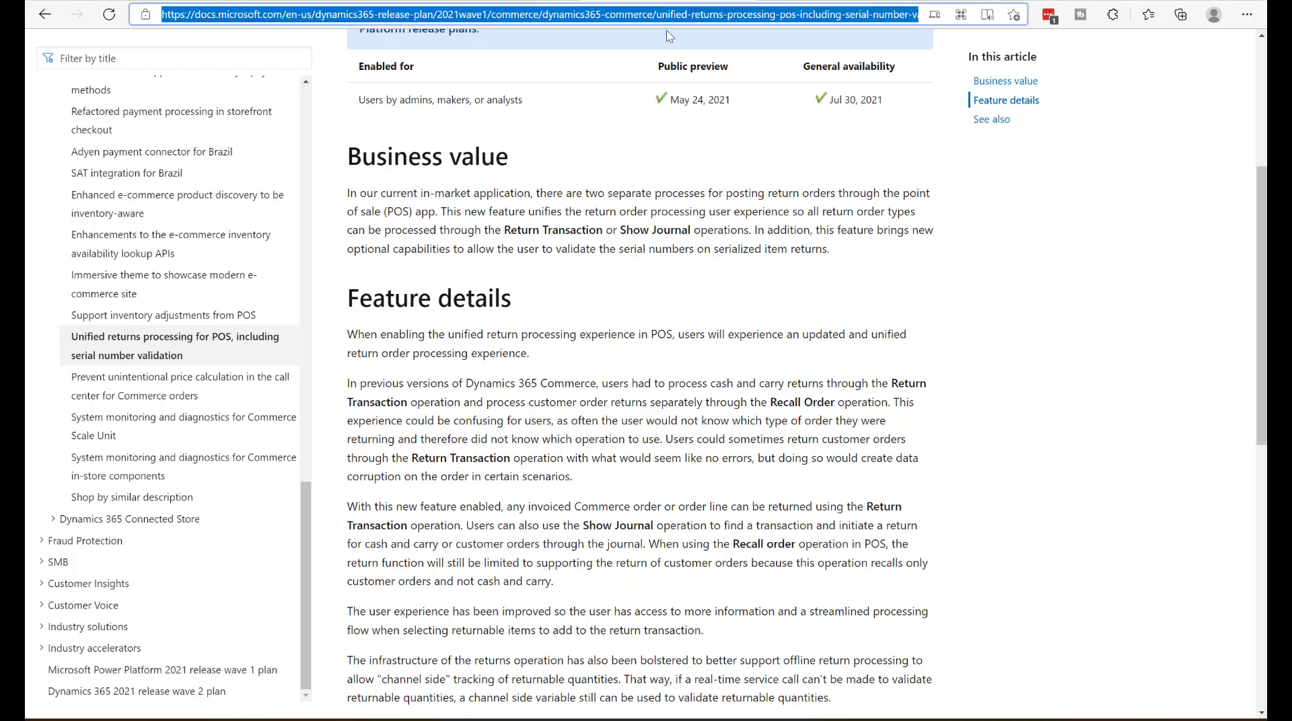
scroll(668, 38, up, 3)
scroll(646, 67, down, 4)
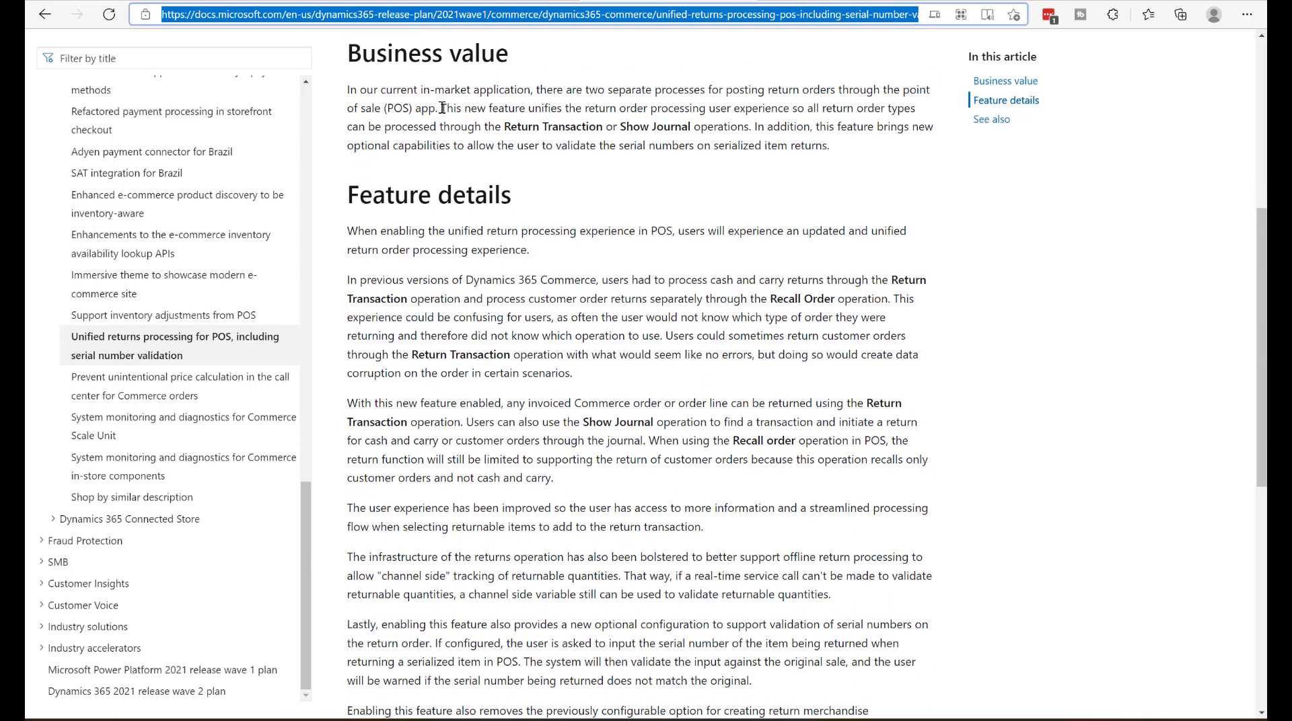
drag(442, 108, 806, 131)
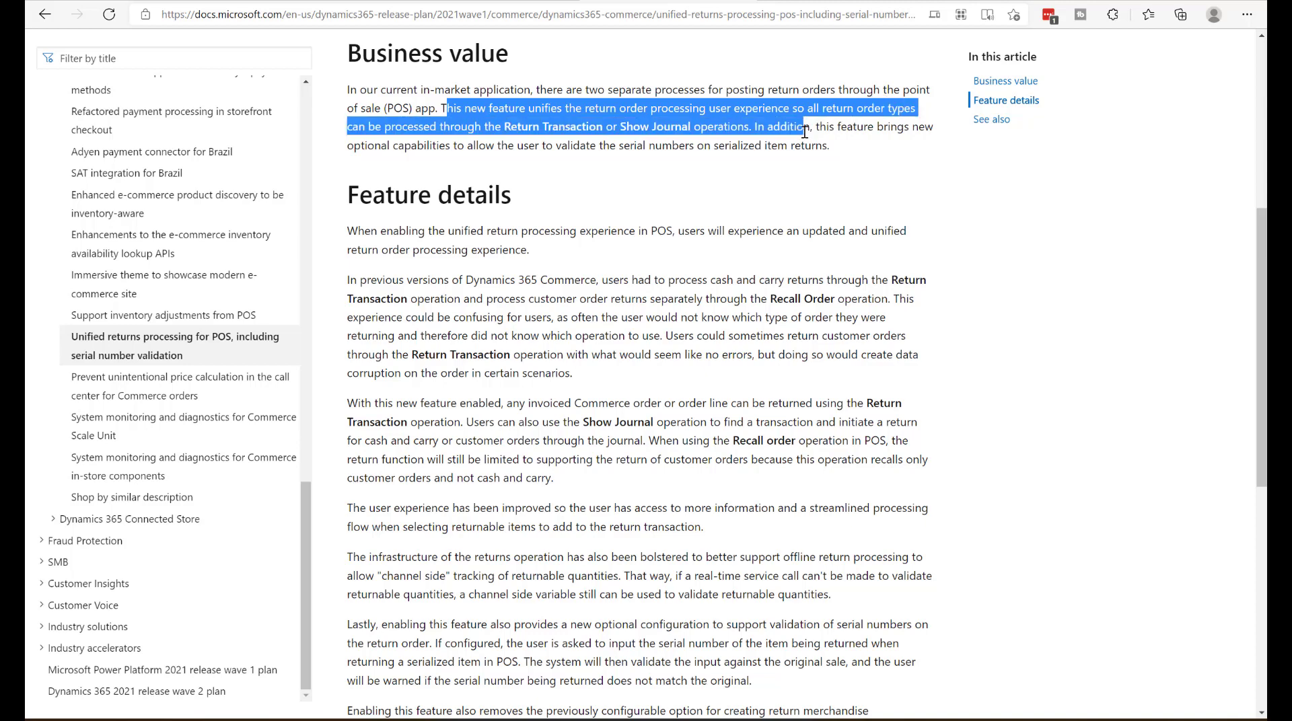
drag(806, 131, 834, 153)
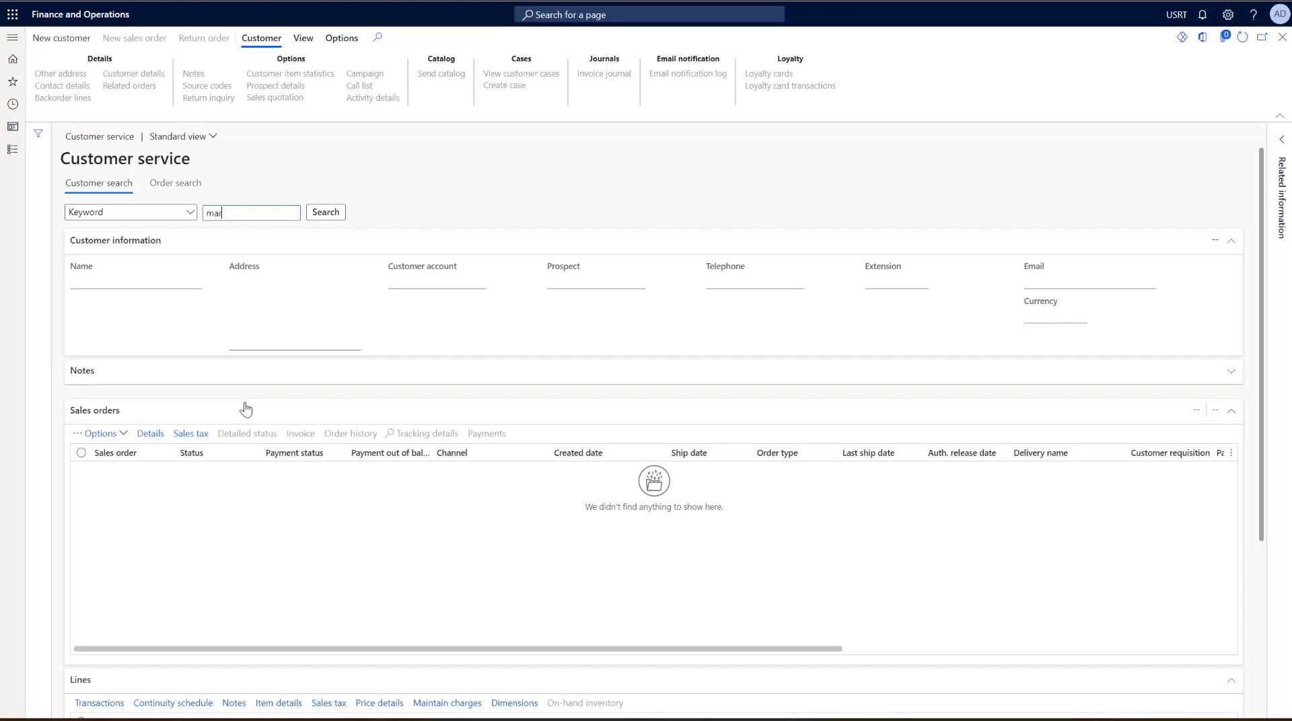
- In Finance and Operations, search customer service by keyword for the customer's first name and select the matching customer
key(Return)
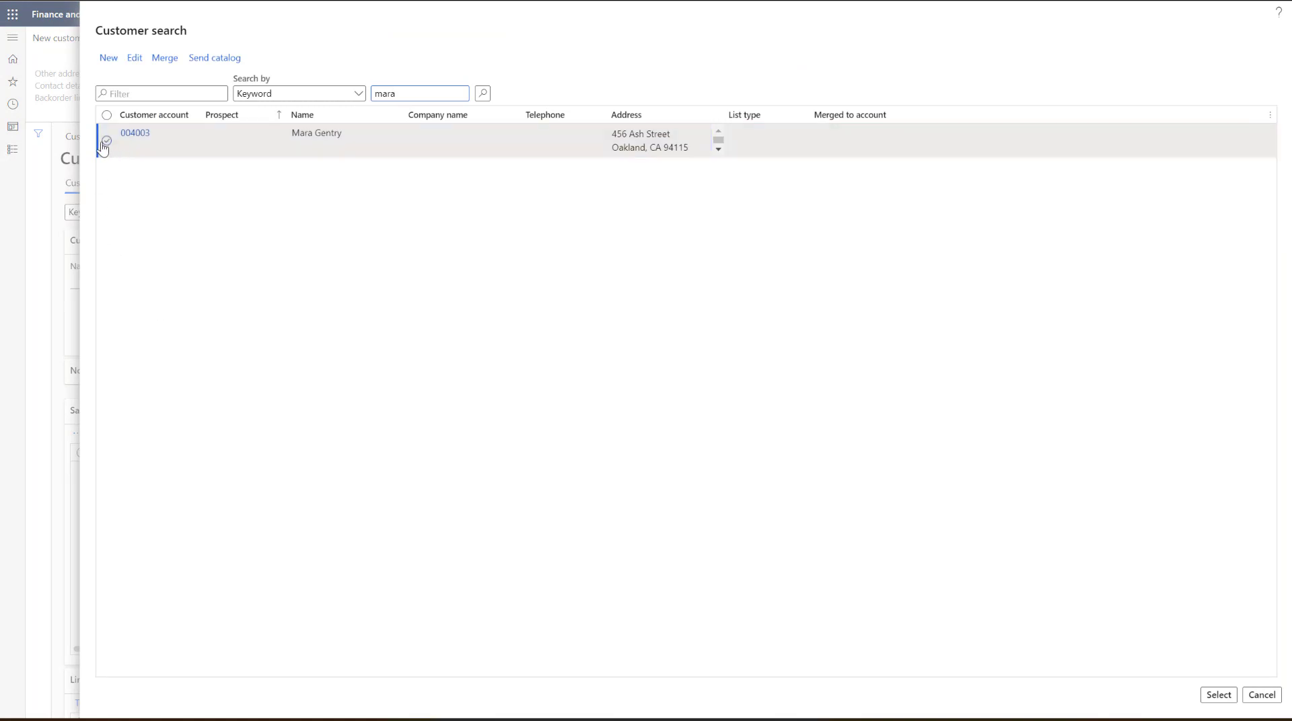
click(106, 140)
click(1218, 695)
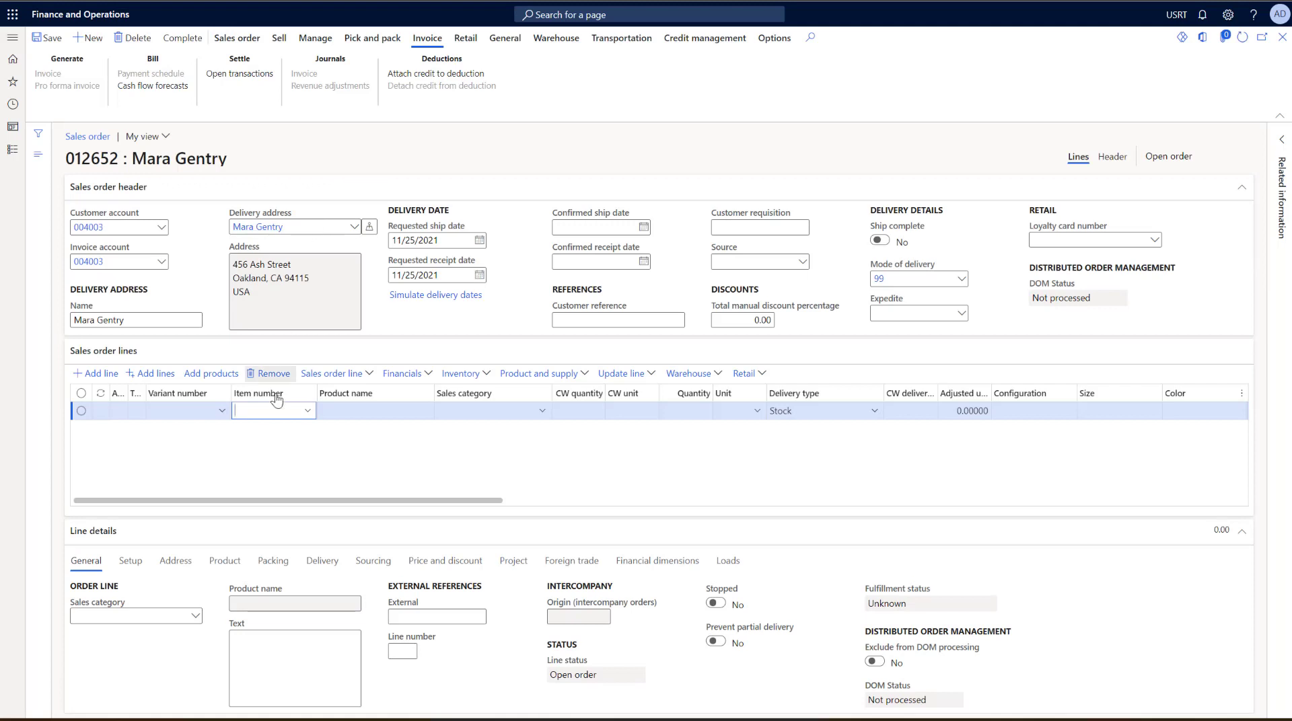
- Add item 0001, Youth Accessory Combo Set, to the customer's sales order and complete the order to reach its summary
click(307, 412)
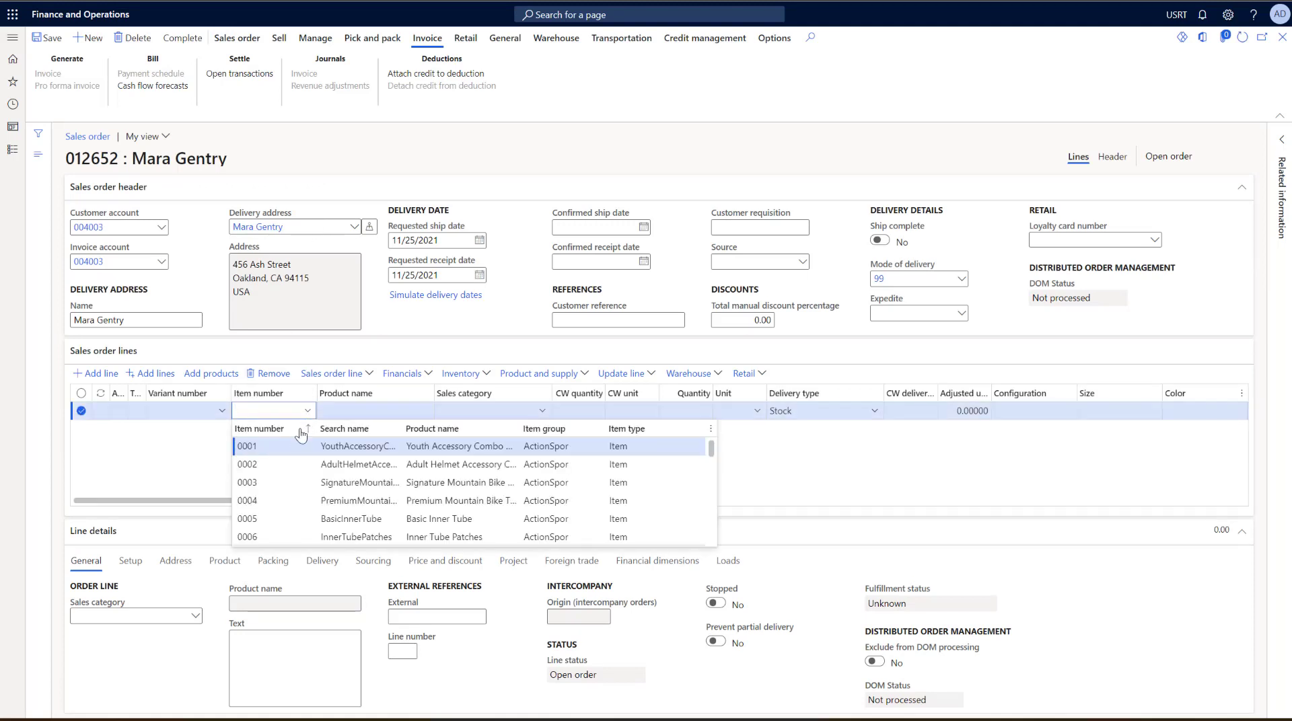
click(293, 448)
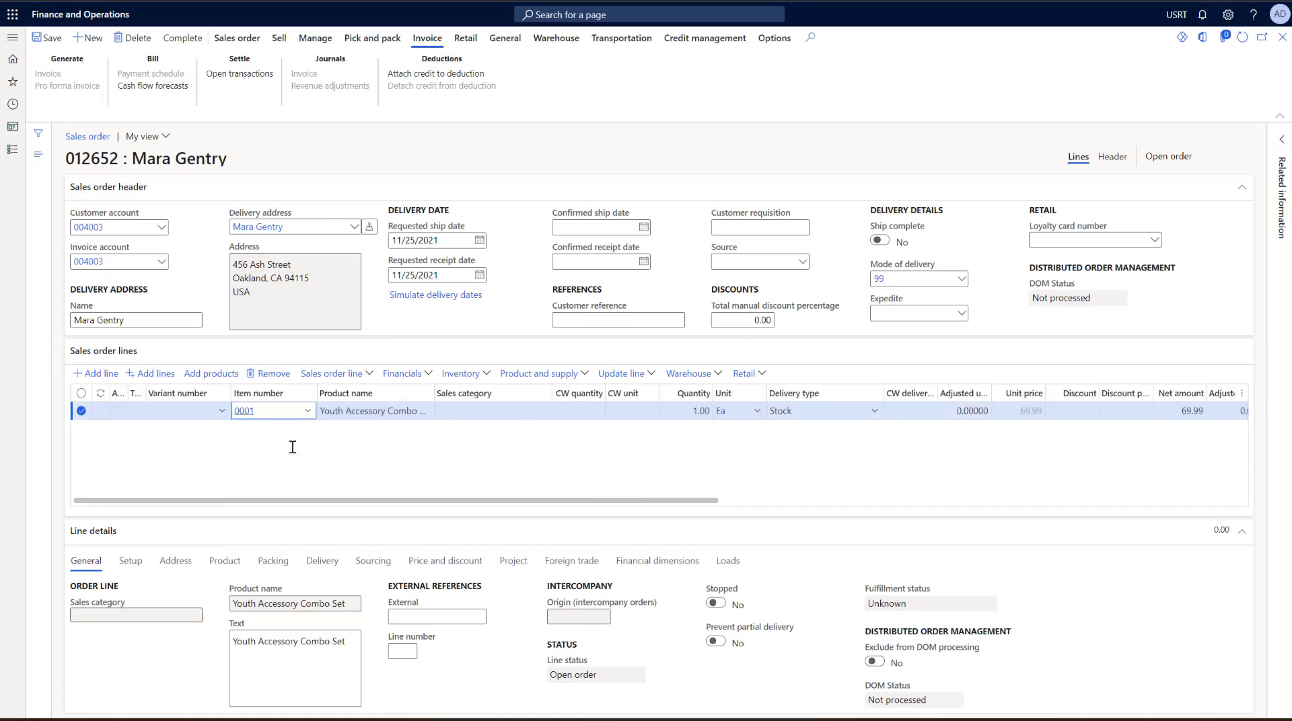
click(181, 41)
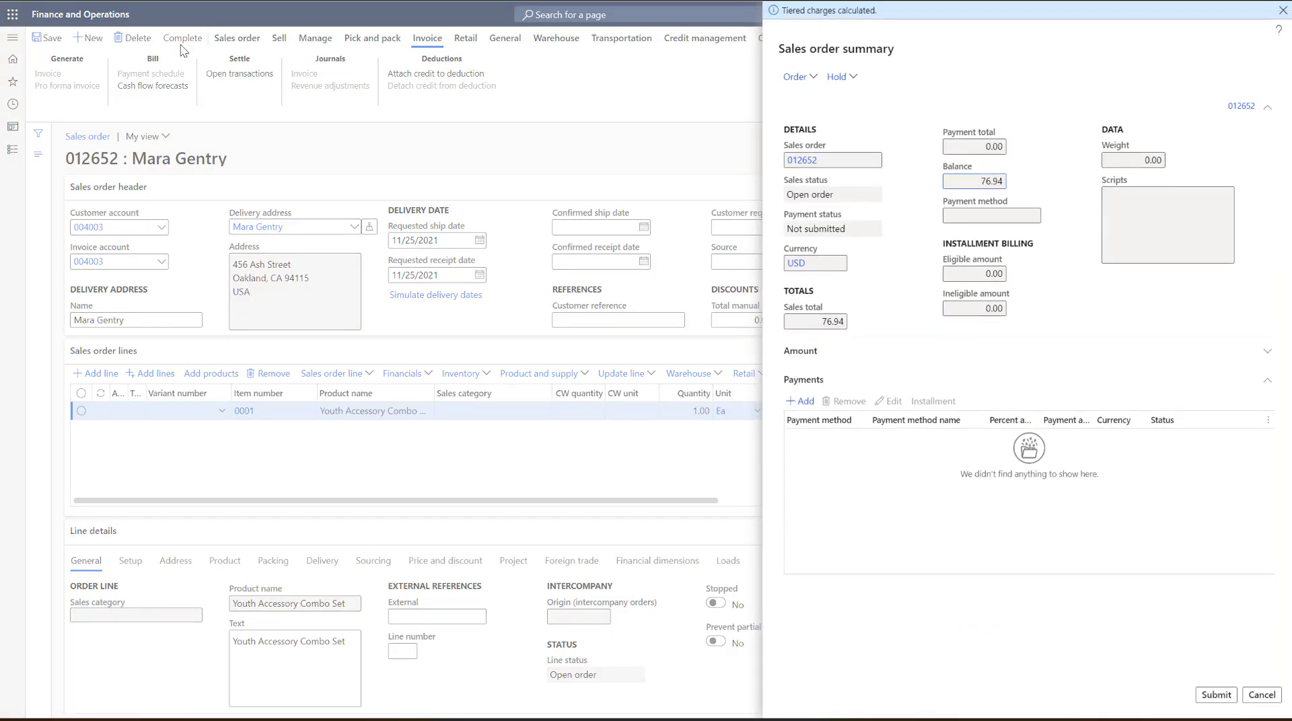
- Add a card payment of type VISA using the customer's saved card number, and submit the sales order
click(801, 401)
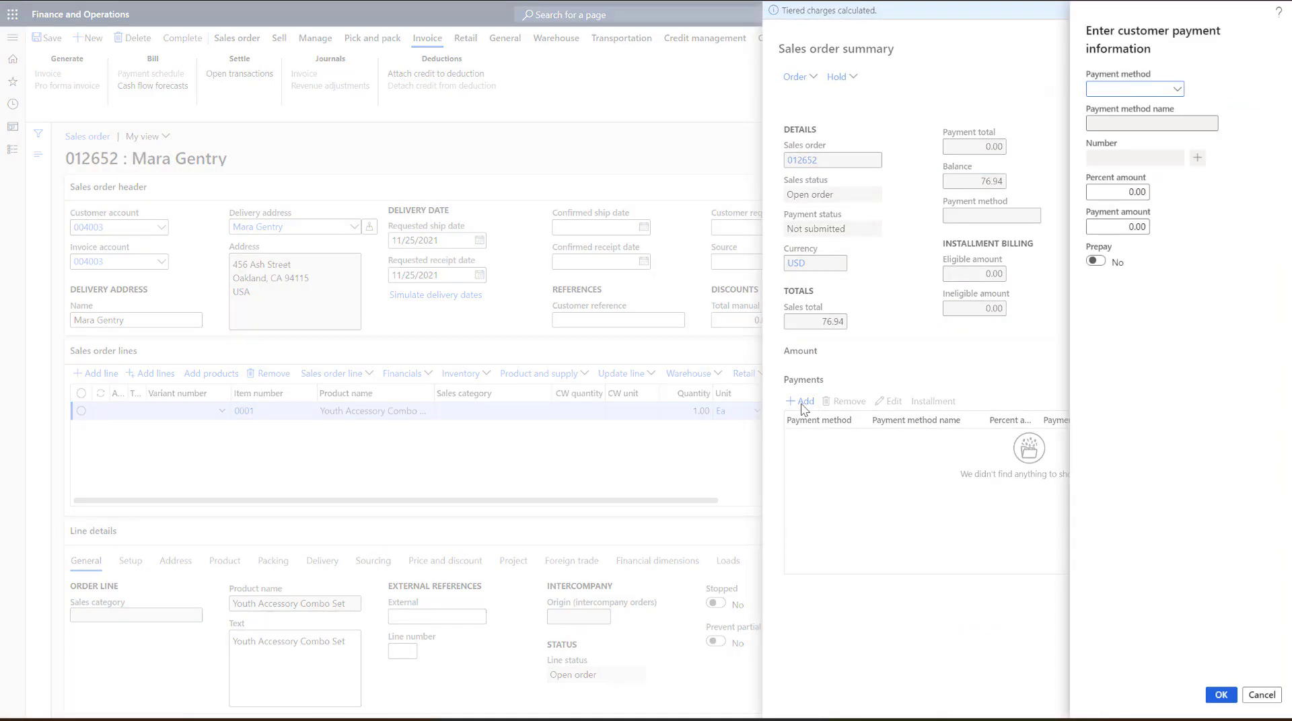
click(1178, 89)
scroll(1157, 152, down, 2)
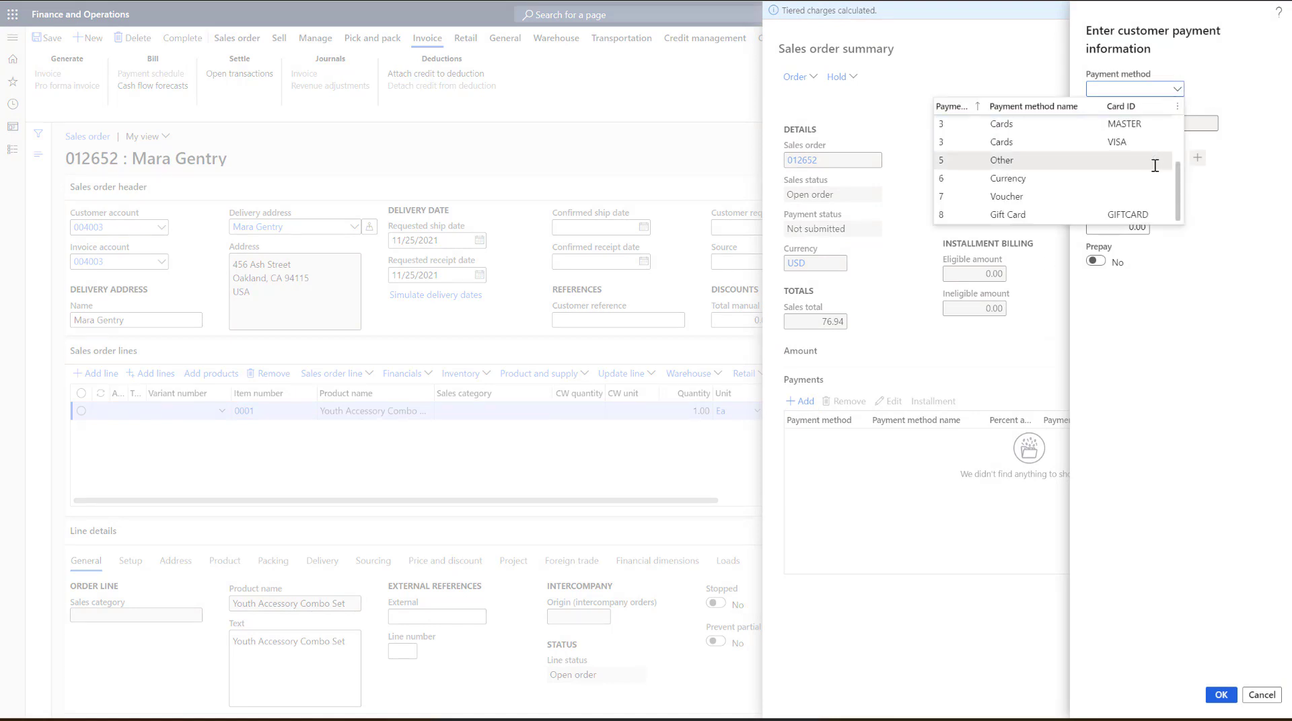
click(1128, 142)
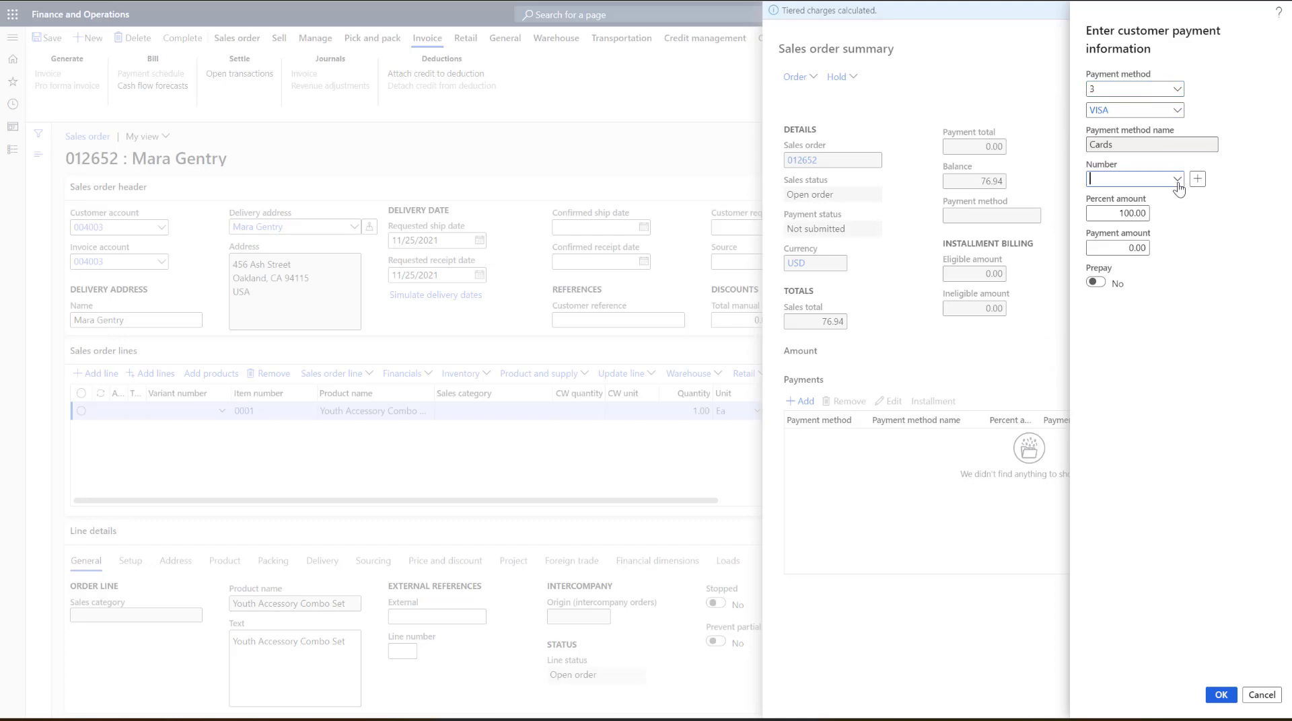
click(1177, 180)
click(854, 232)
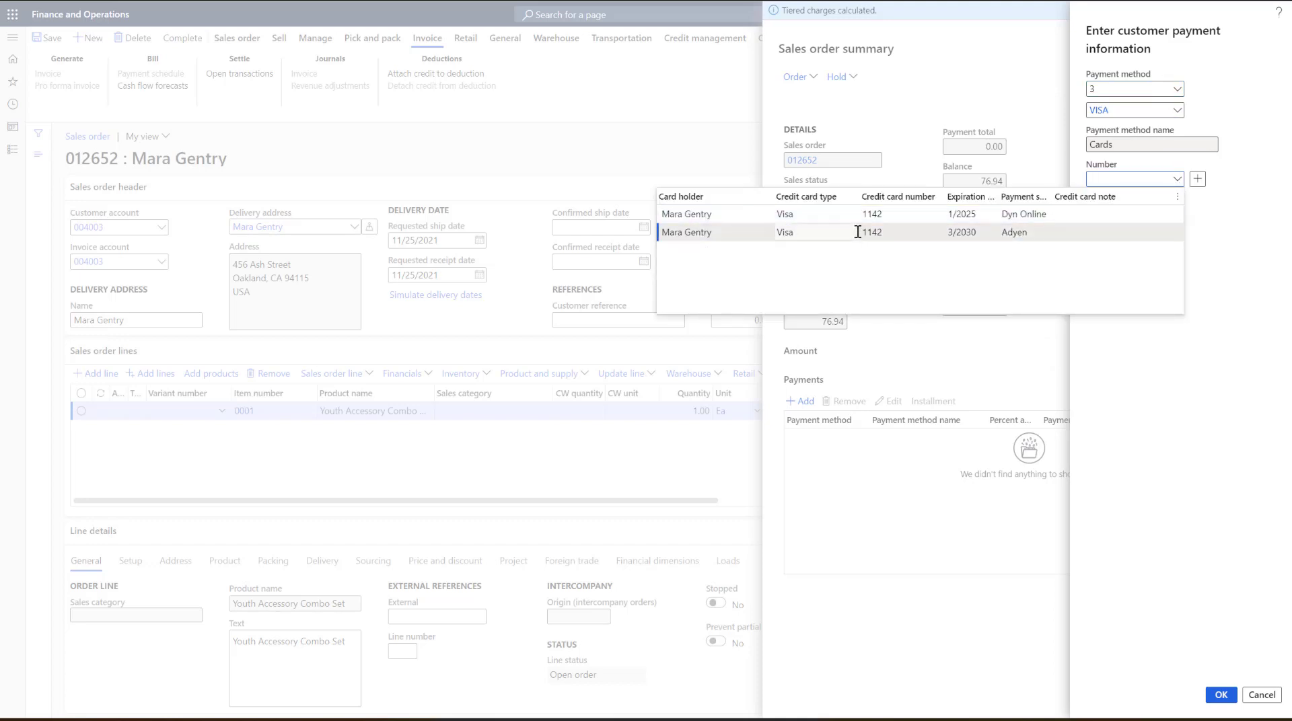
click(1222, 695)
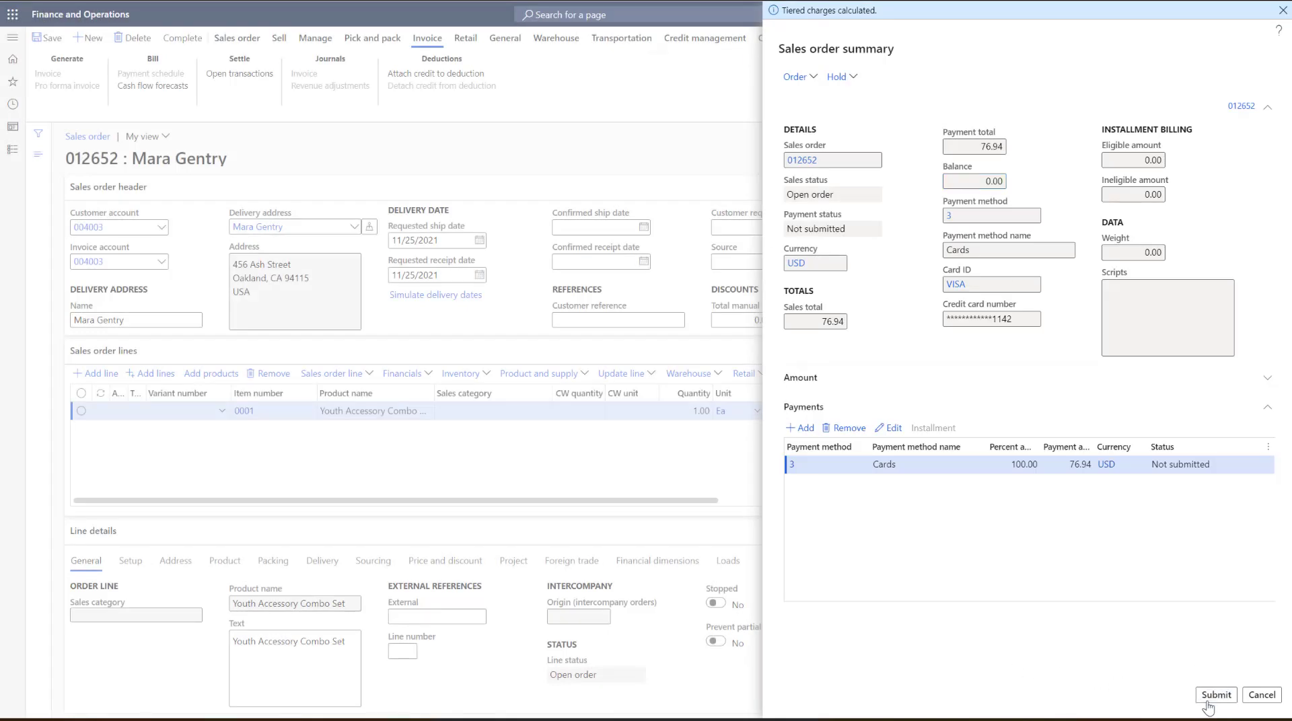
click(1208, 703)
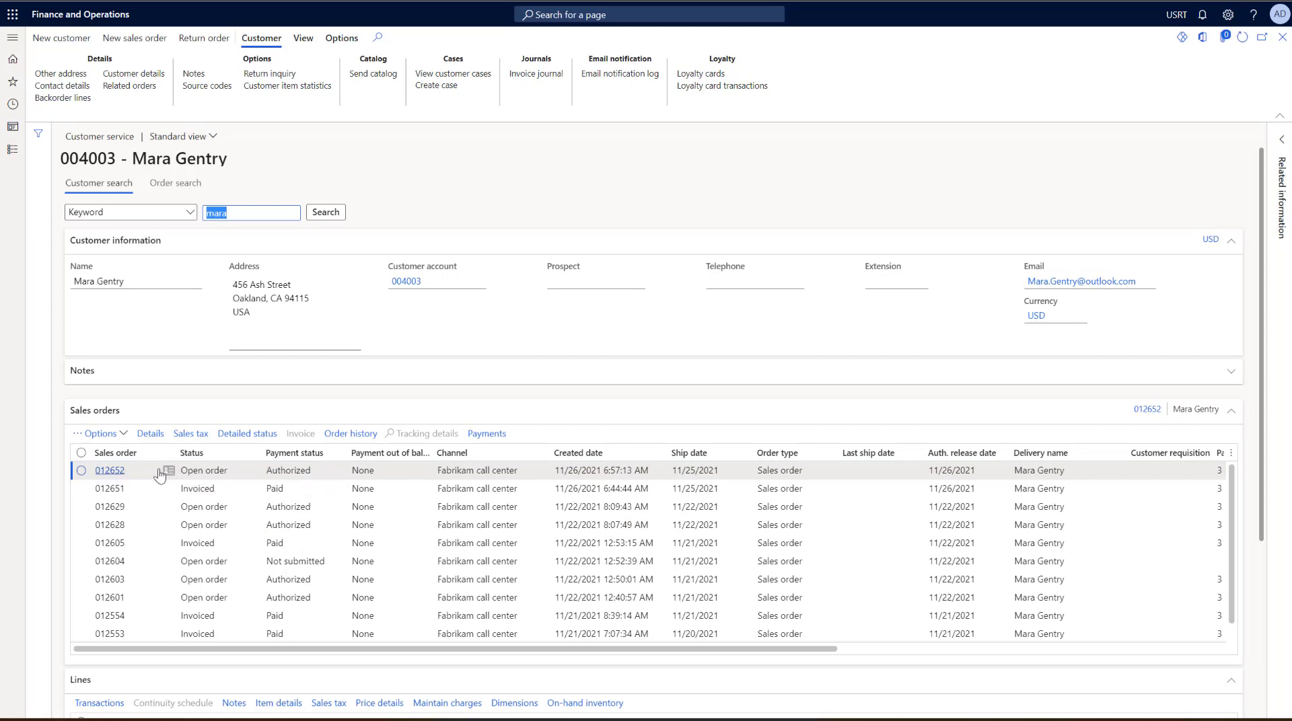
- Open the customer's newest sales order and post its invoice with the quantity set to All, without printing
click(126, 474)
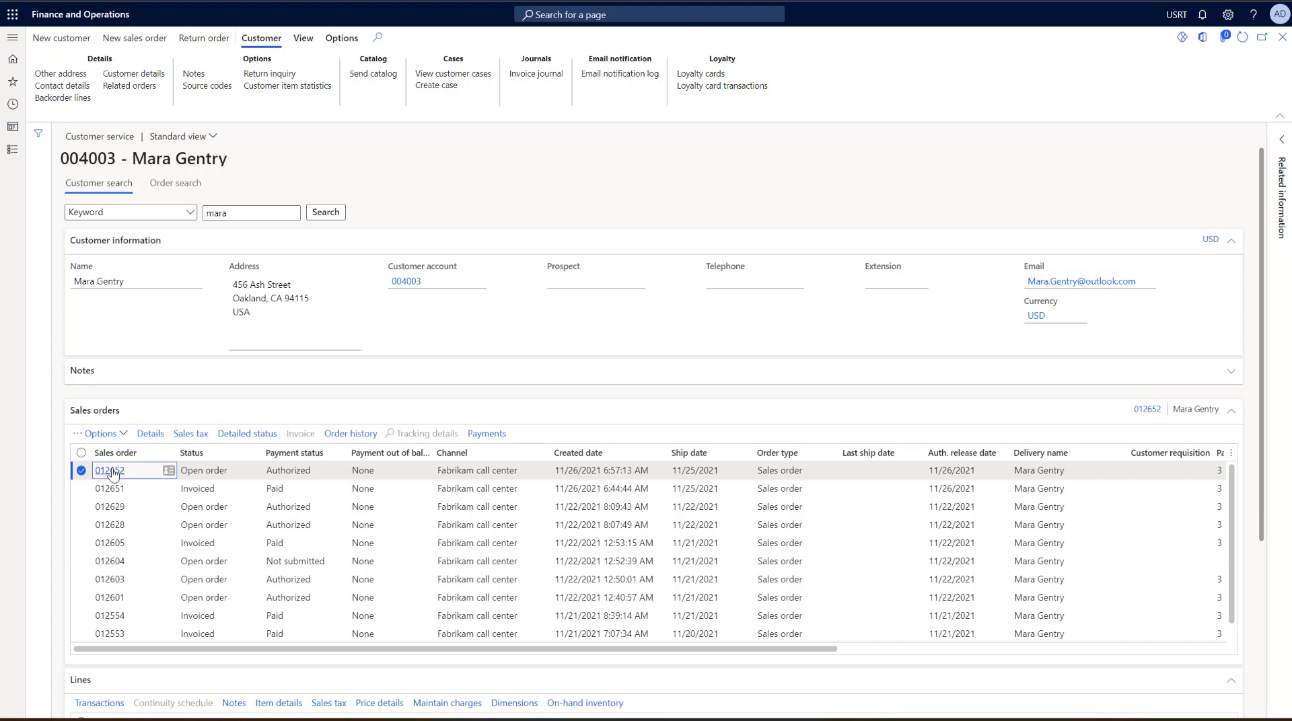
click(110, 473)
click(110, 471)
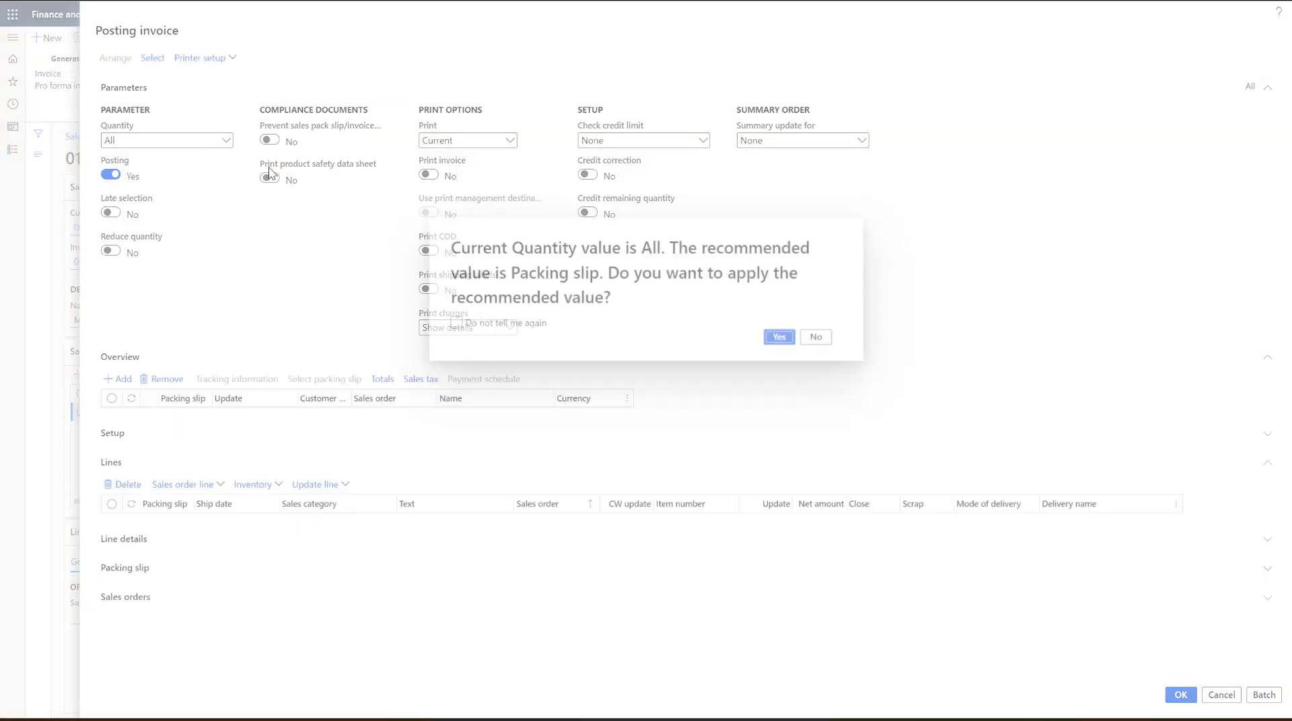
click(774, 337)
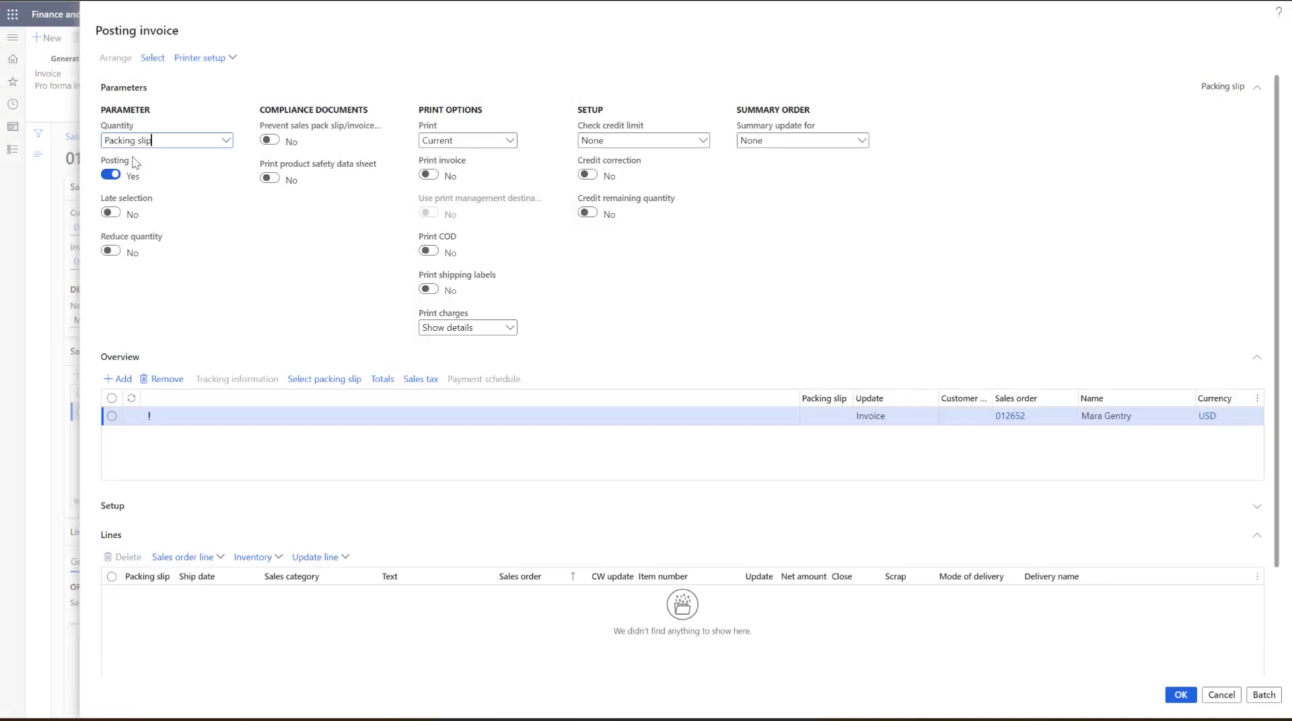
click(225, 141)
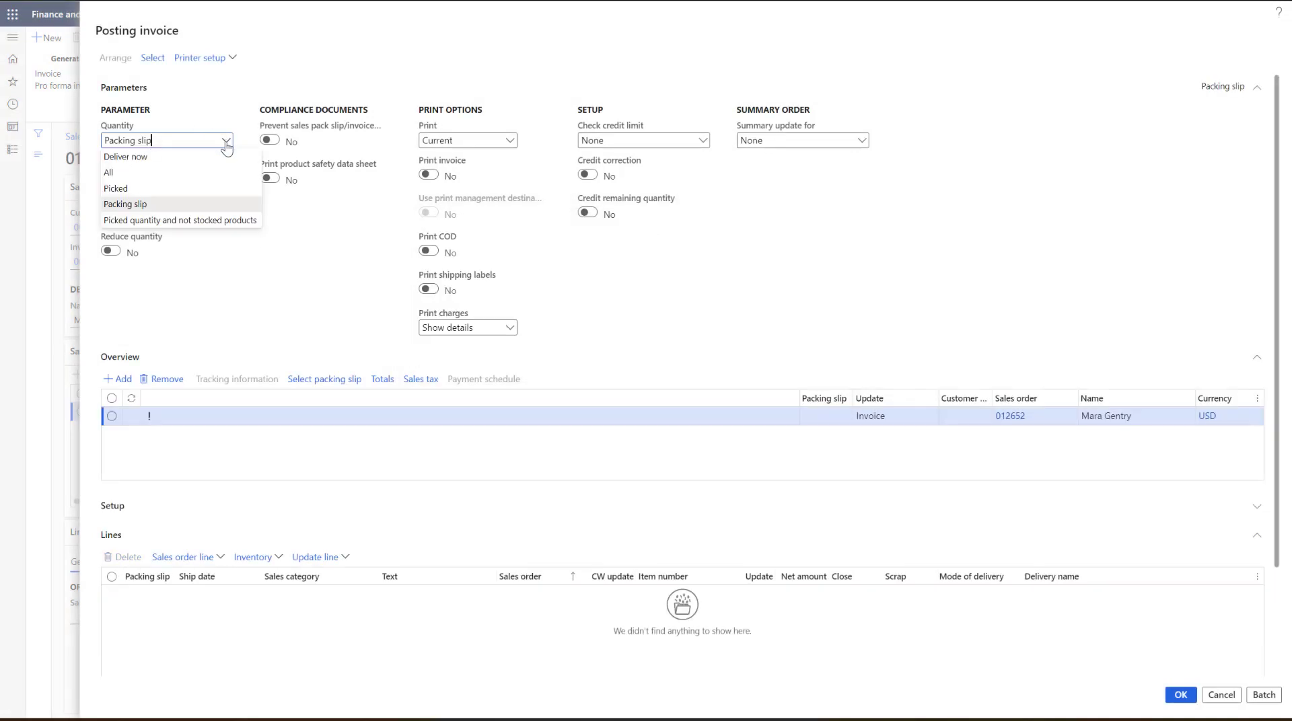
click(140, 171)
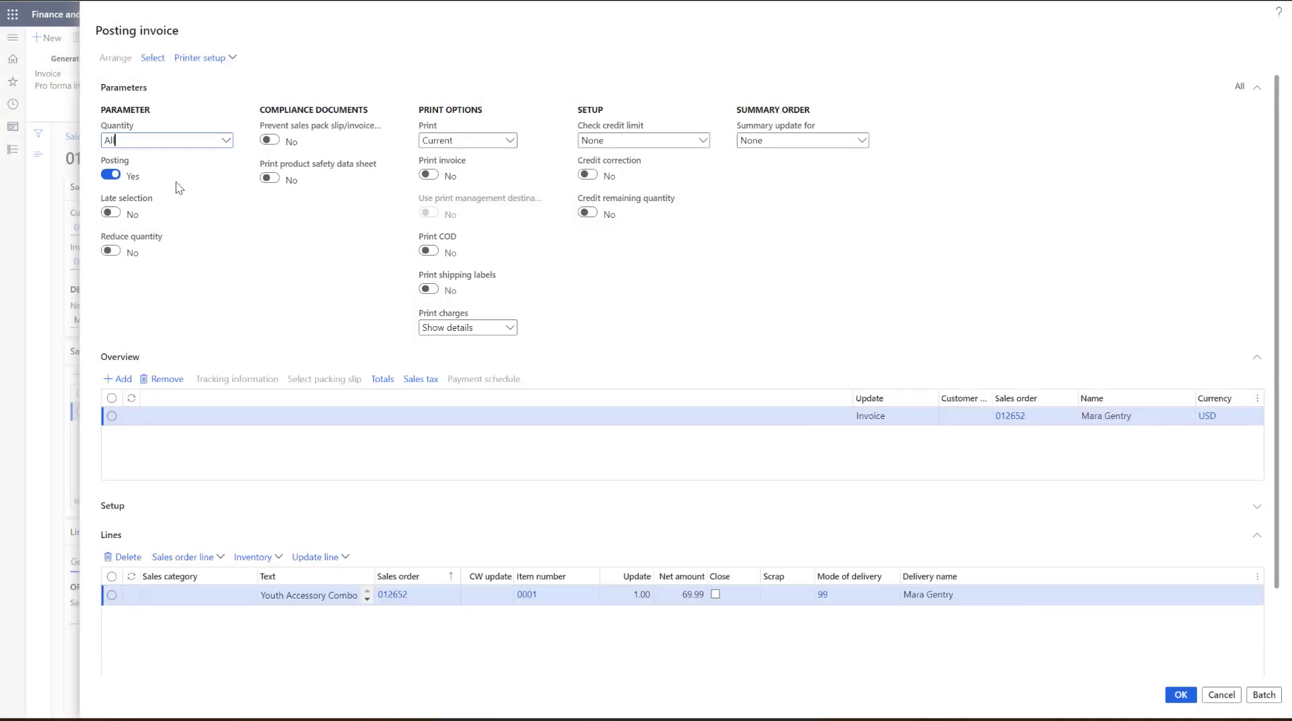
click(1179, 697)
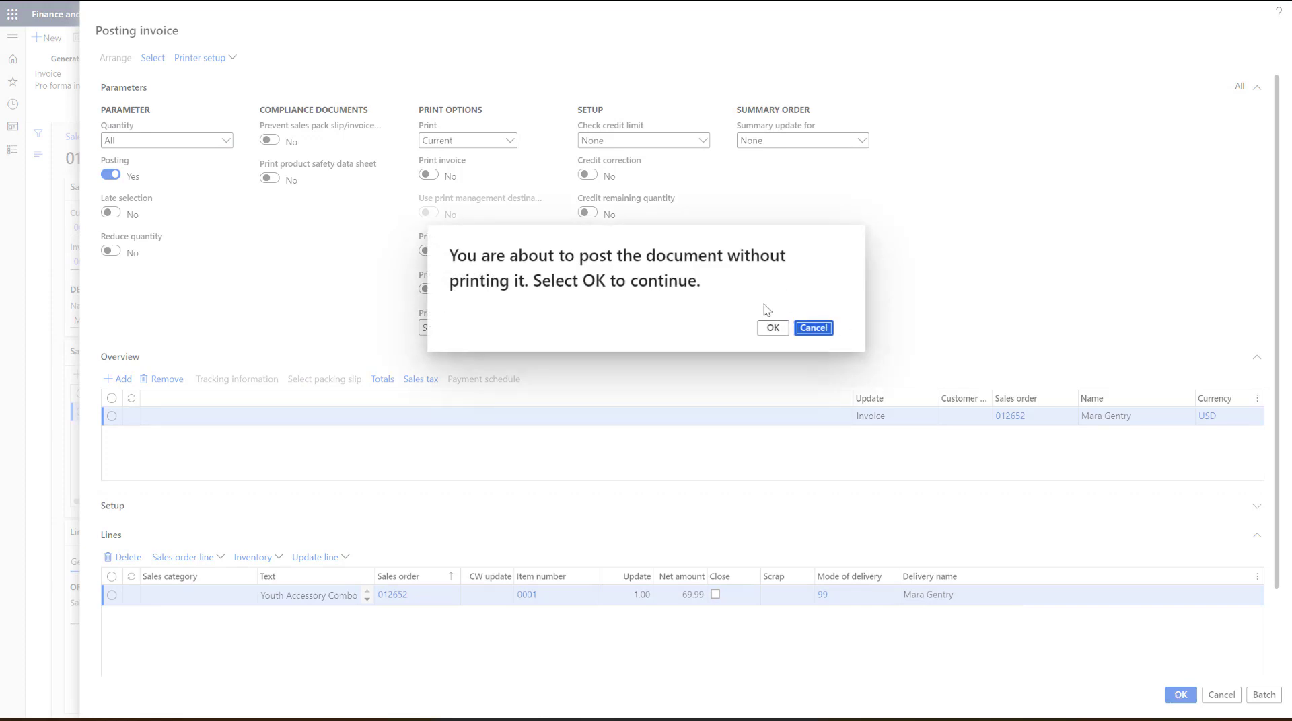
click(772, 328)
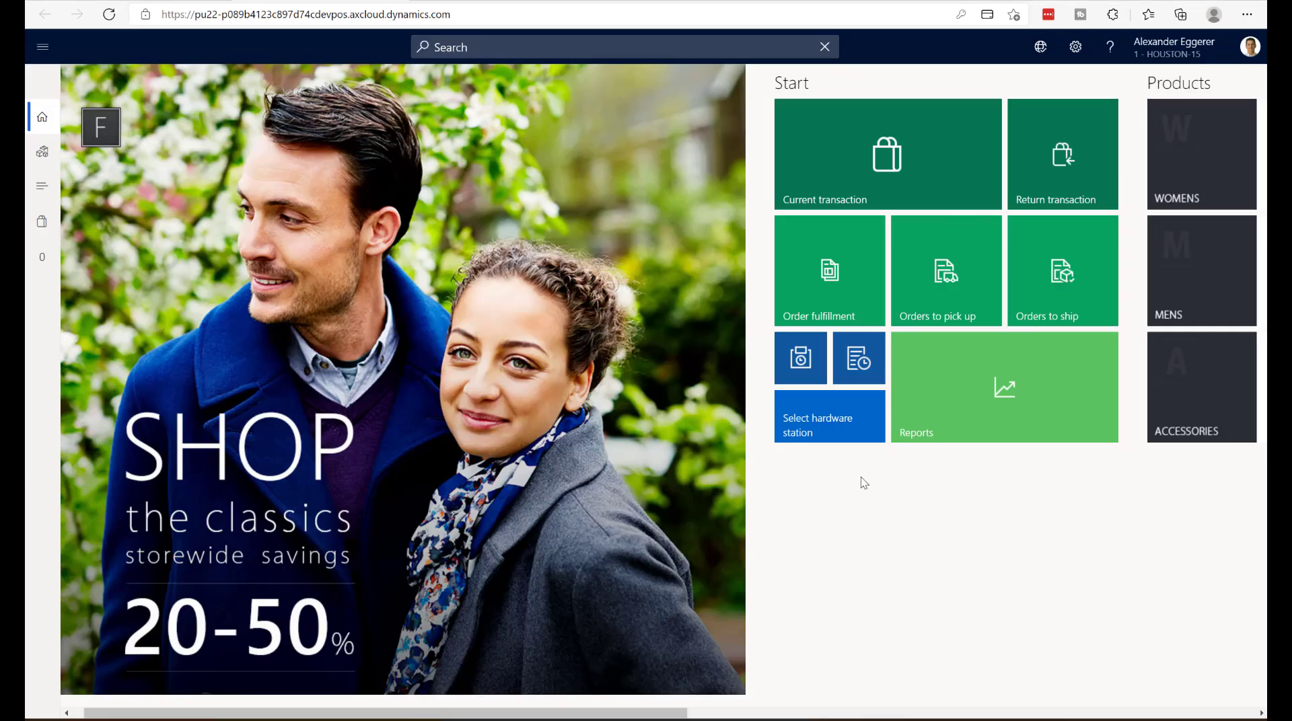
- Switch to the Dynamics 365 point of sale, open the current transaction and search the products for 81300
click(886, 171)
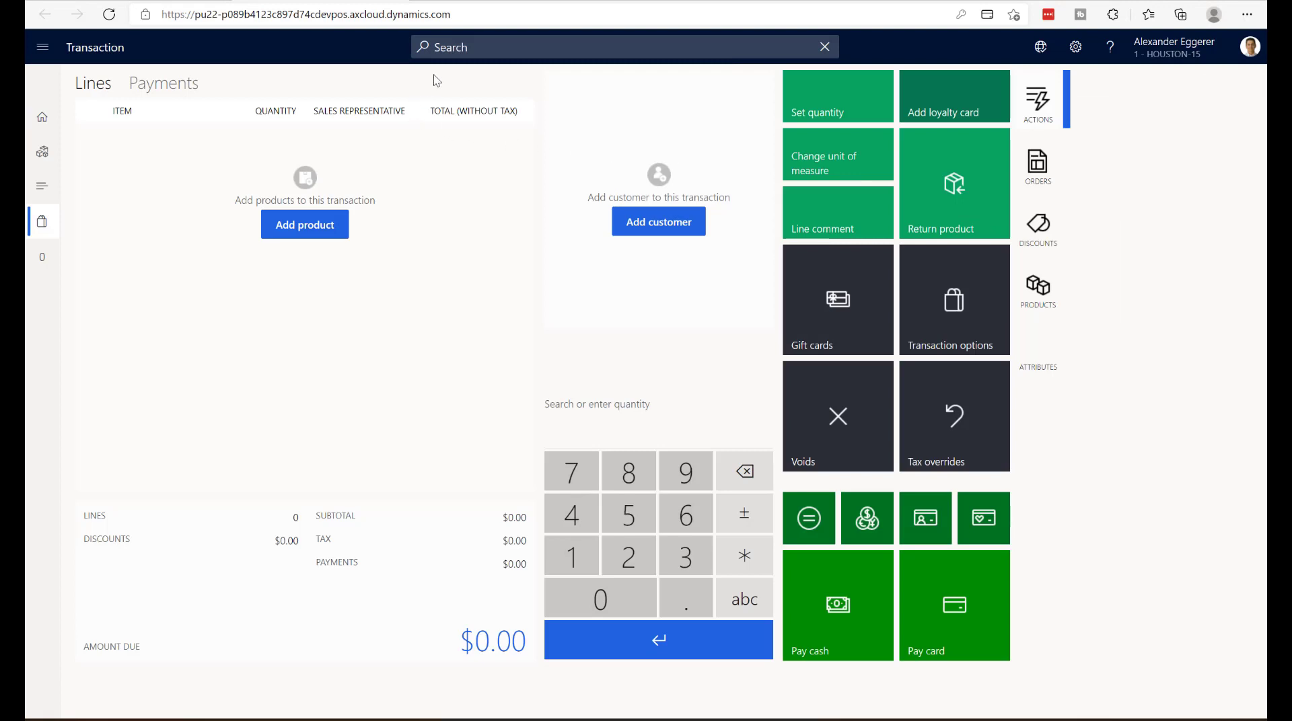
click(455, 50)
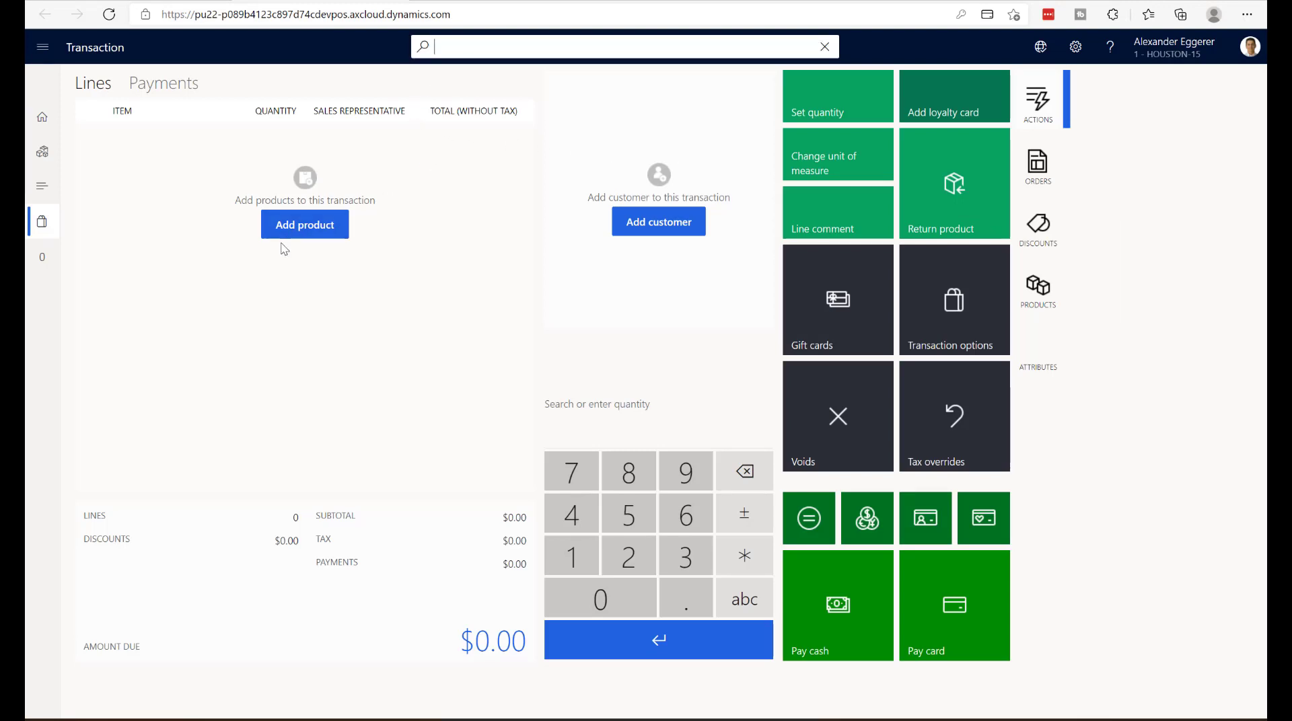
click(297, 227)
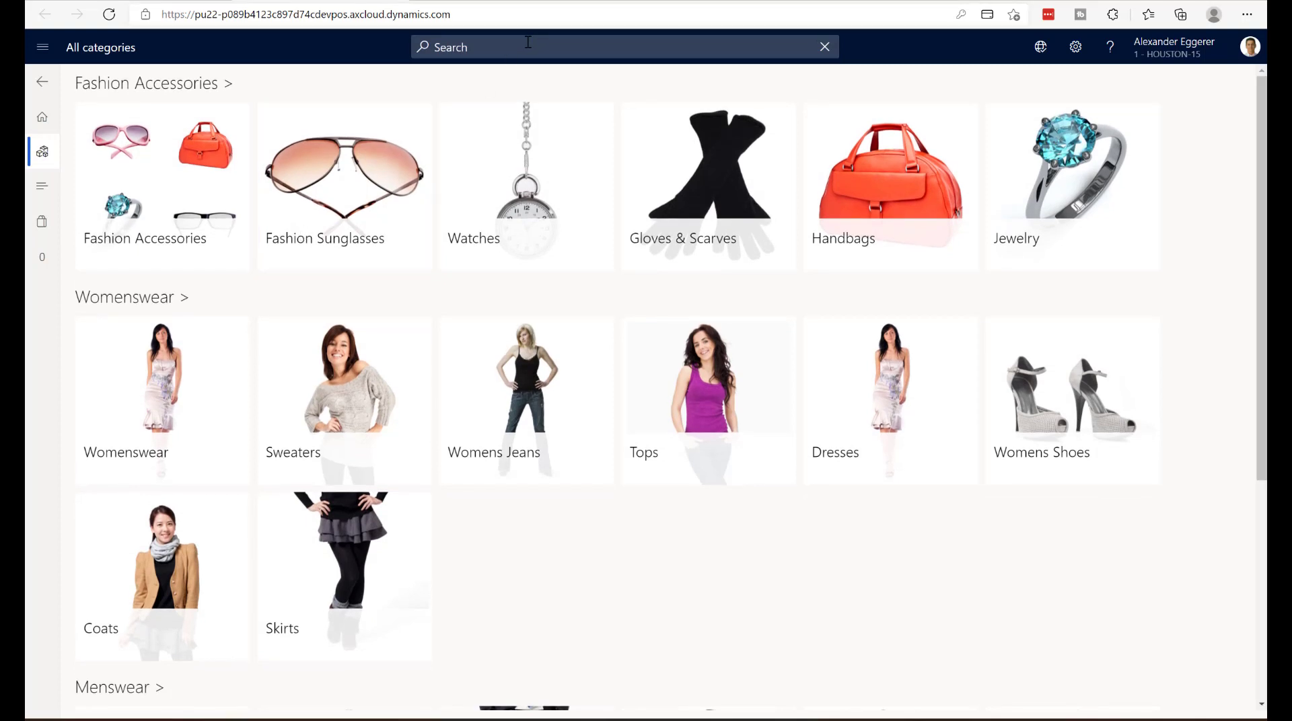
click(523, 43)
text(81)
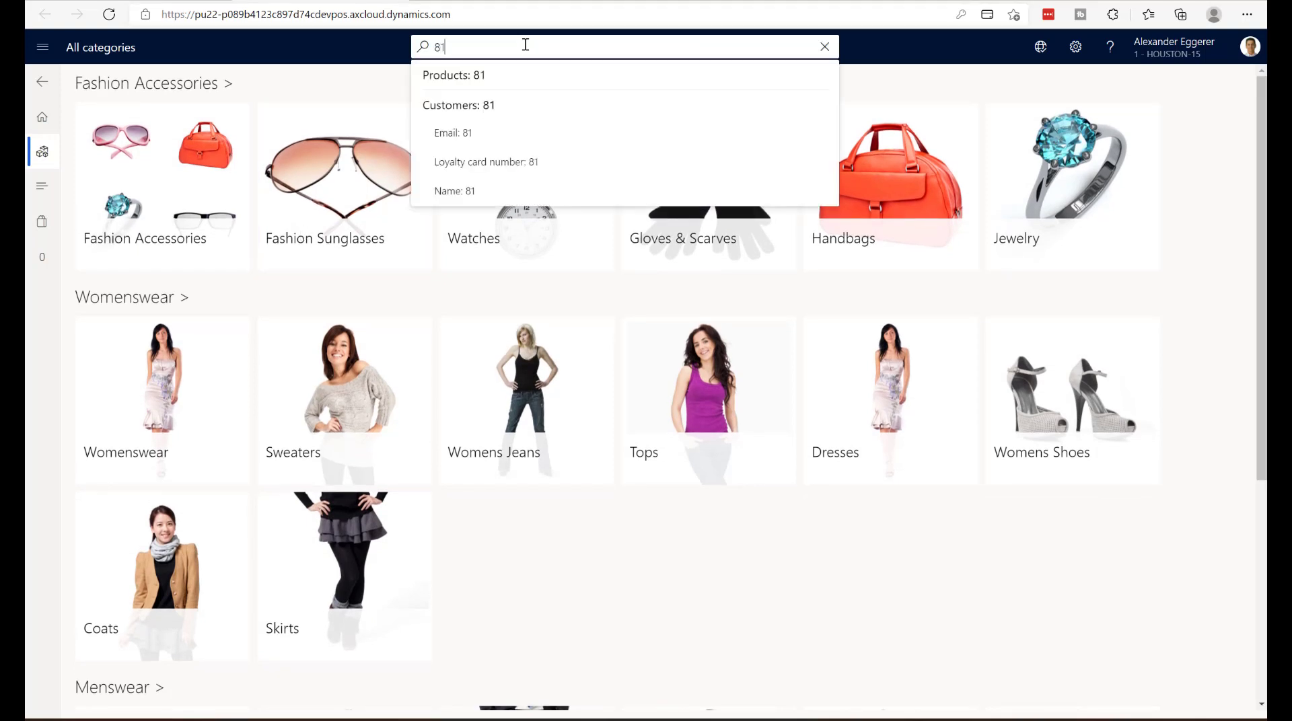
text(300)
key(Return)
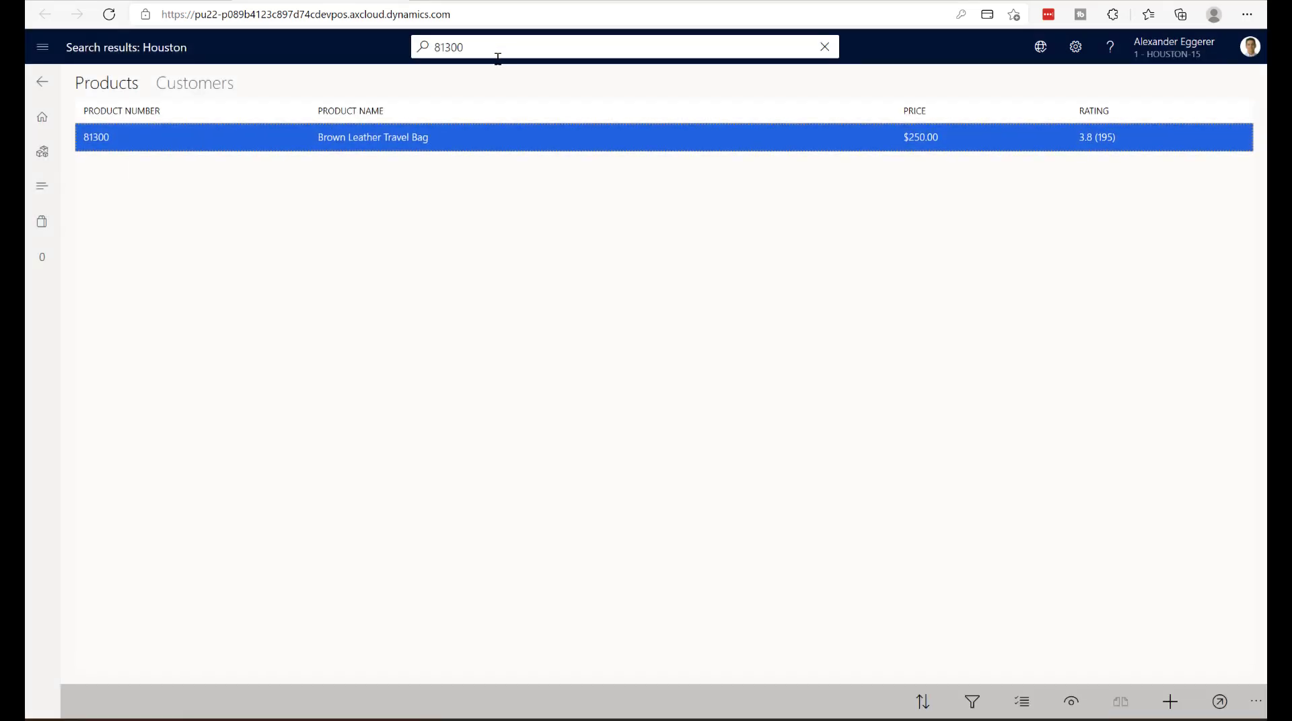
- Add the Brown Leather Travel Bag to the transaction with Mailer as the referral source
click(447, 137)
click(389, 137)
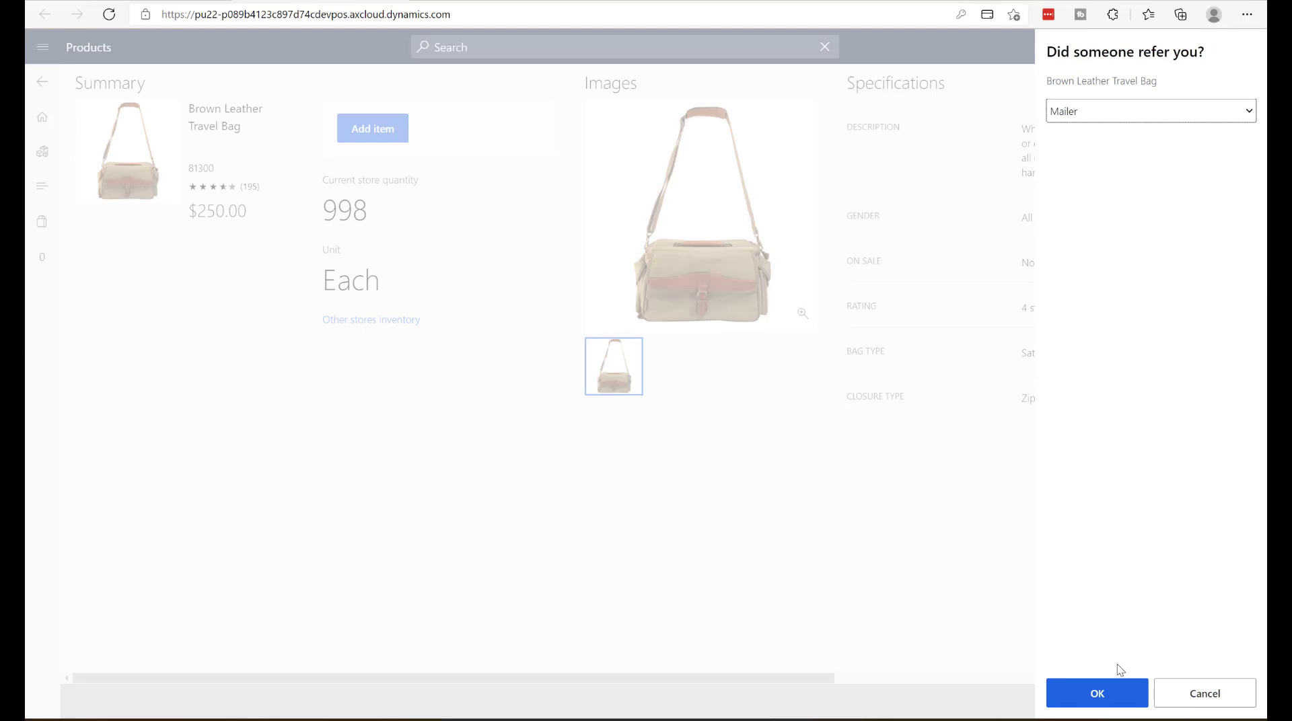
click(1089, 694)
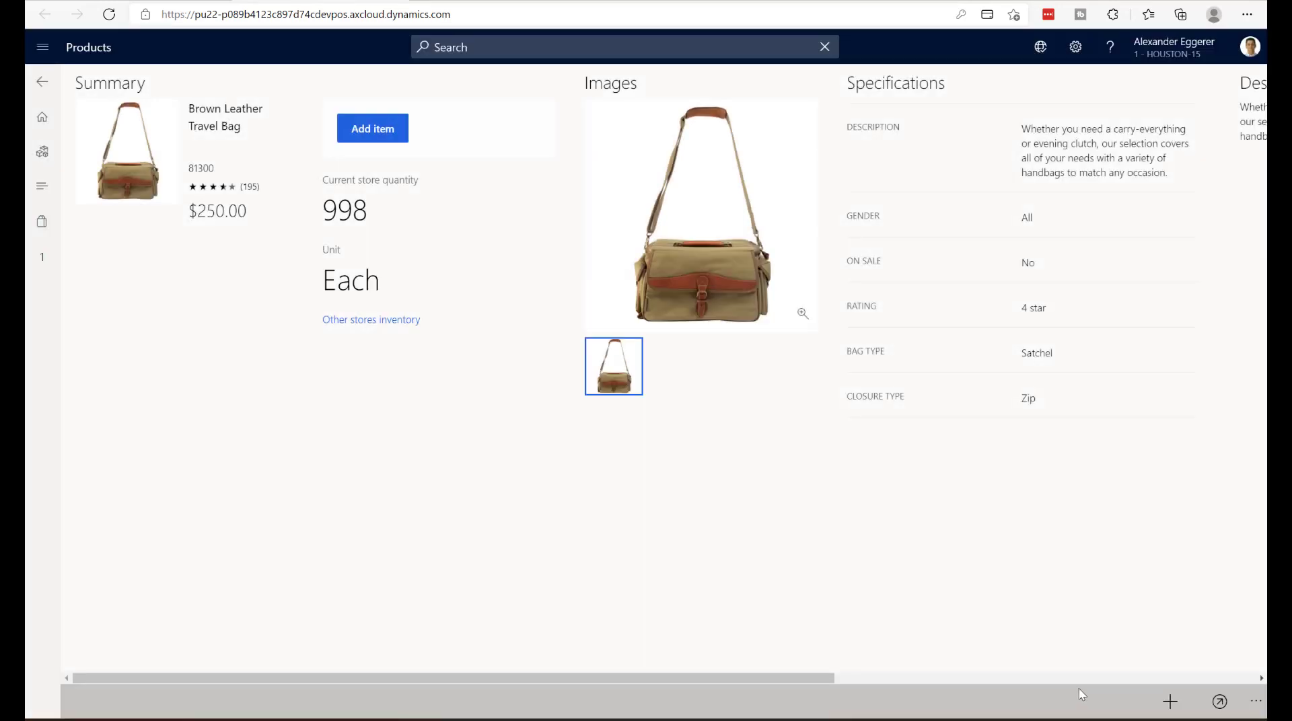
- Pay the current transaction's full amount by card, manually entering the card number, expiration, security code and ZIP code, and finish the sale
click(41, 126)
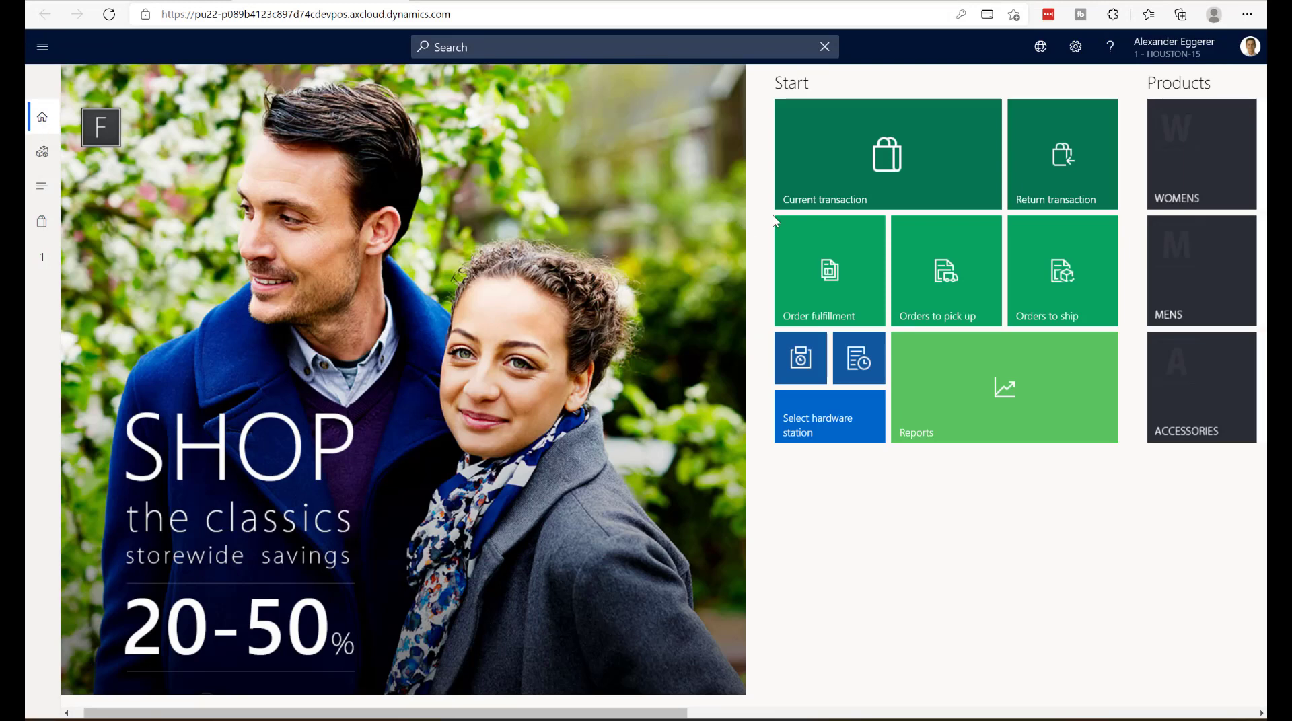
click(801, 203)
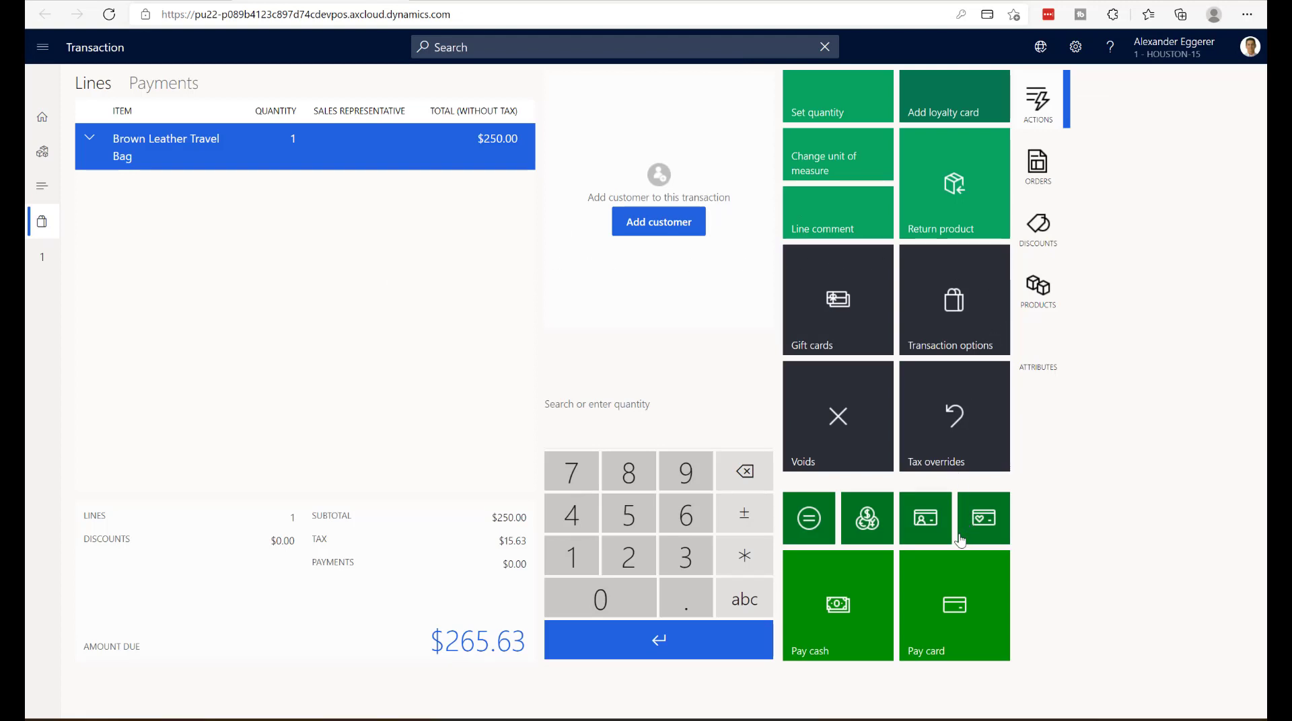
click(952, 607)
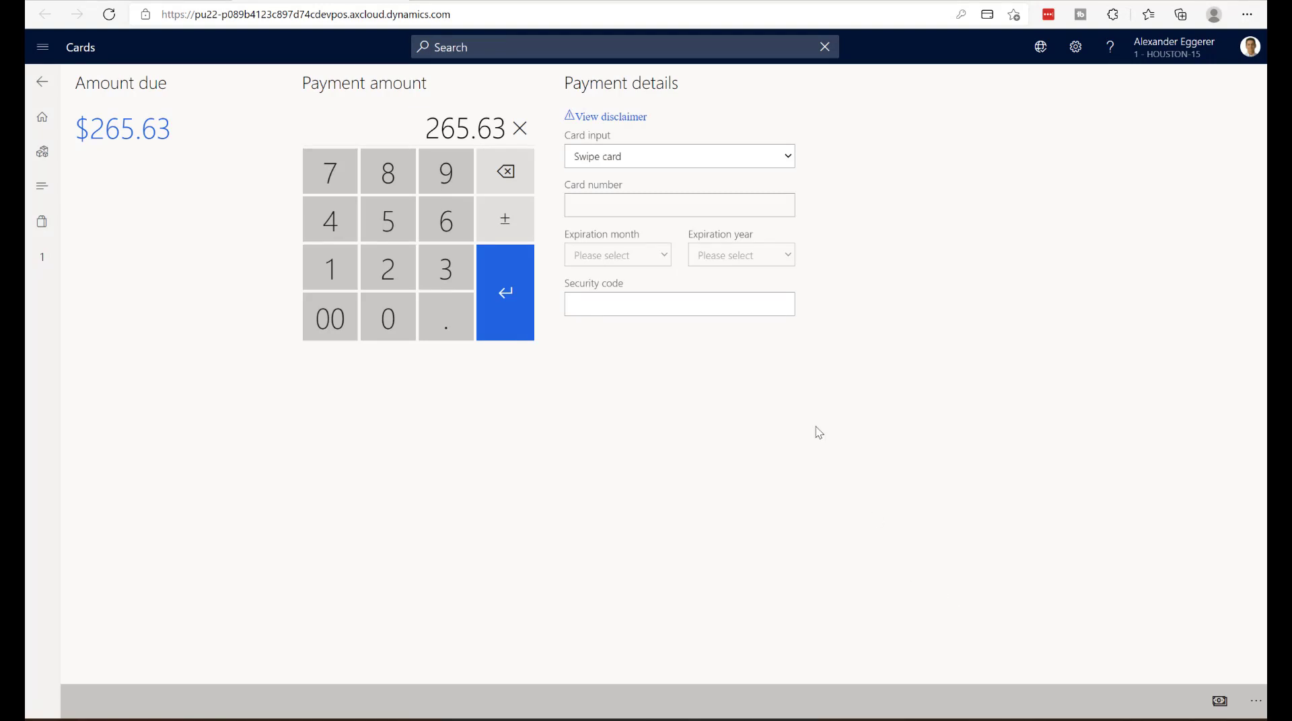
click(653, 153)
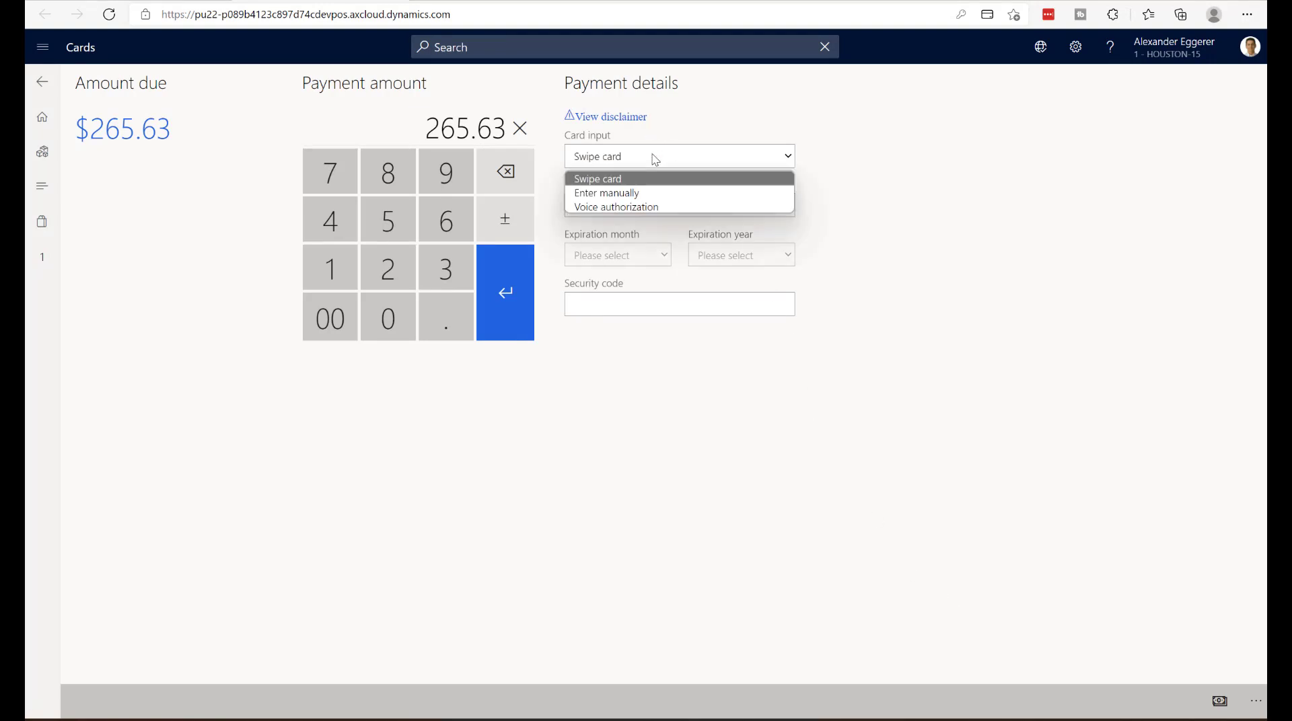
click(643, 195)
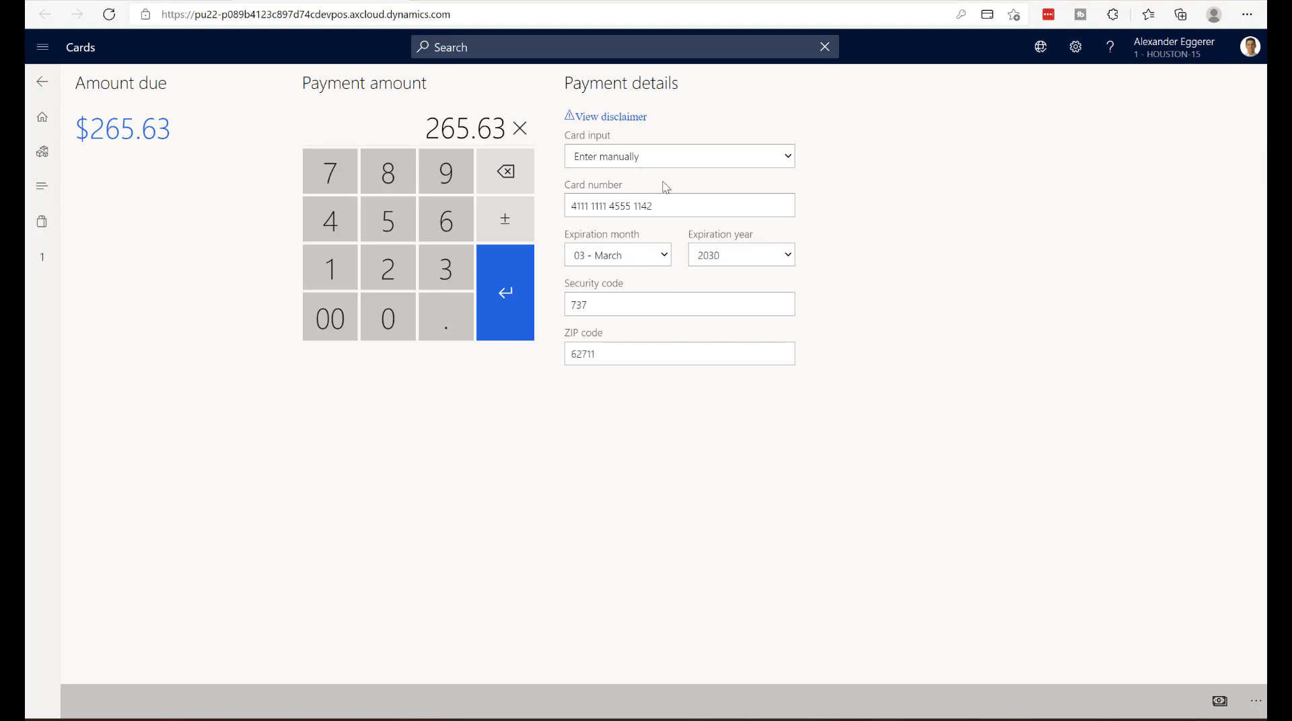
click(666, 163)
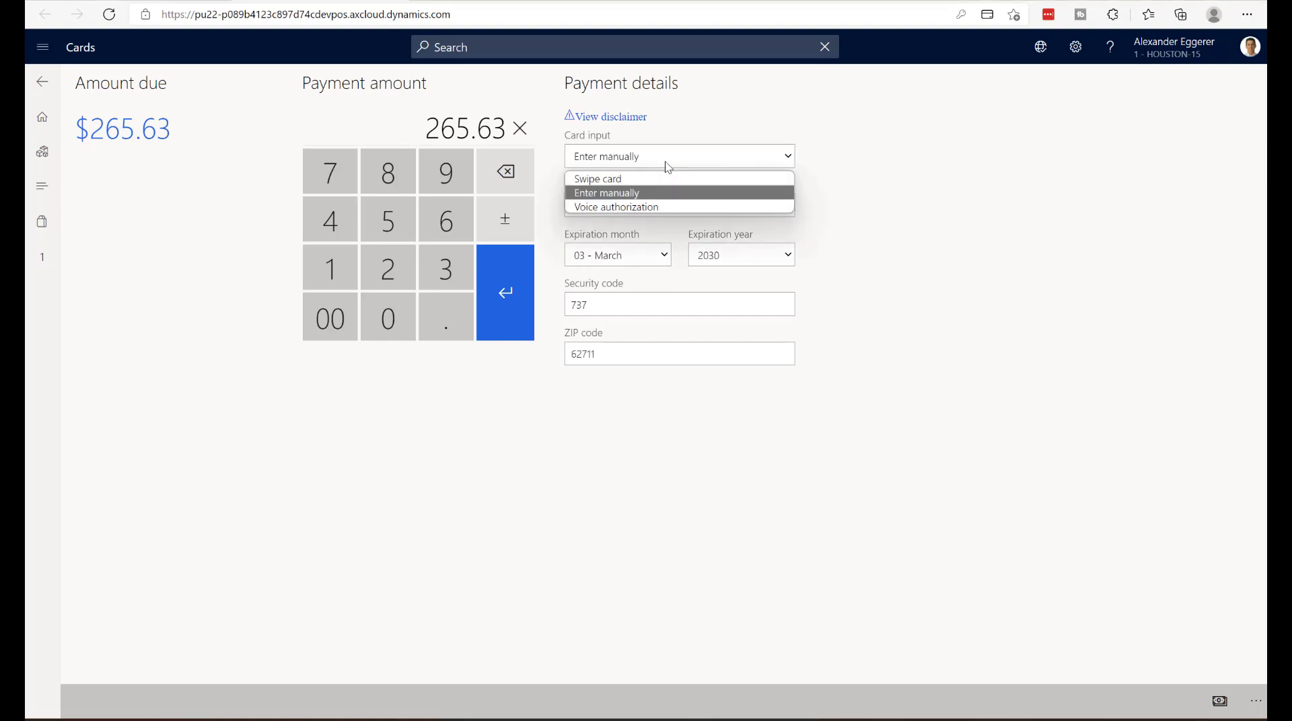
click(668, 167)
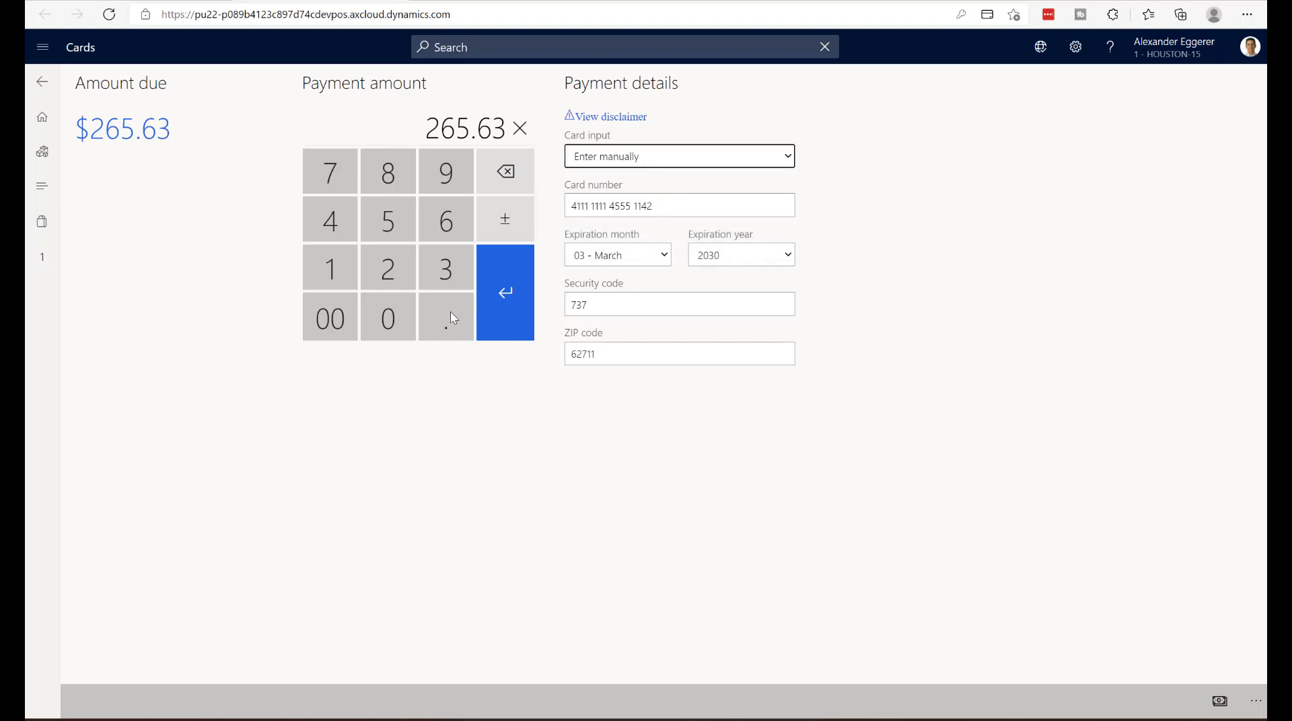
click(497, 313)
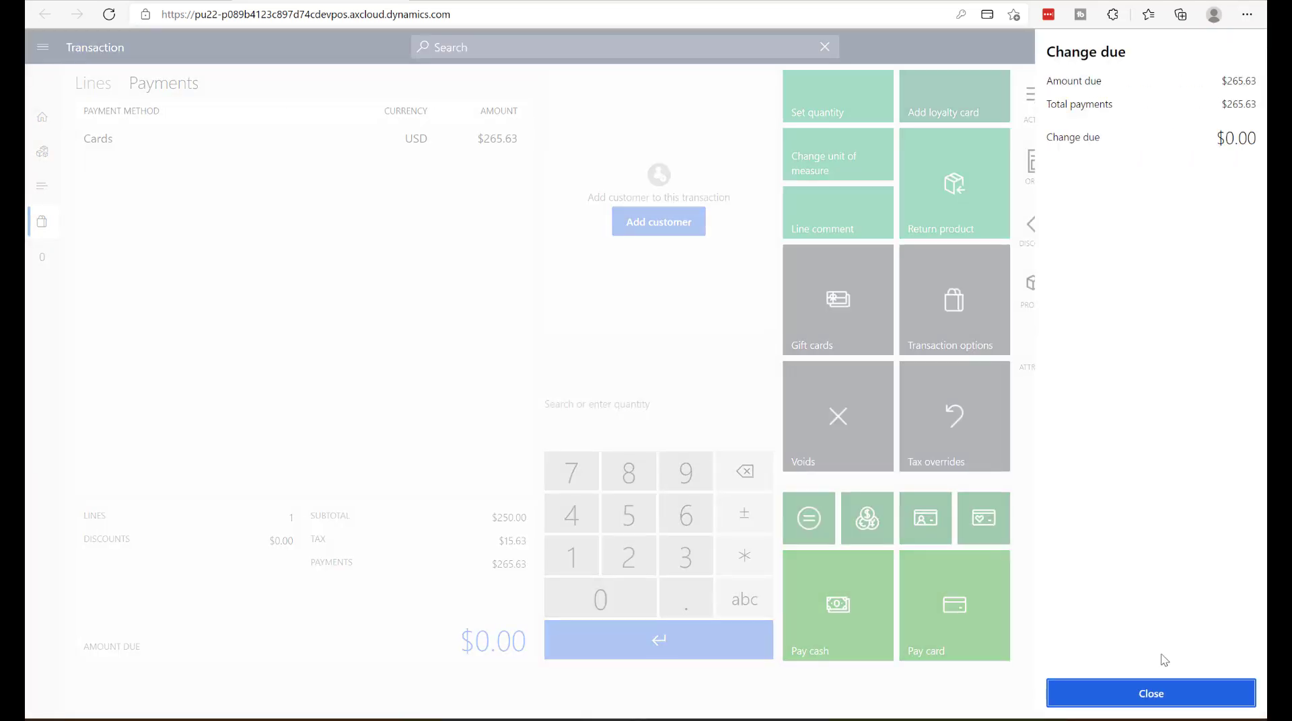
click(1214, 689)
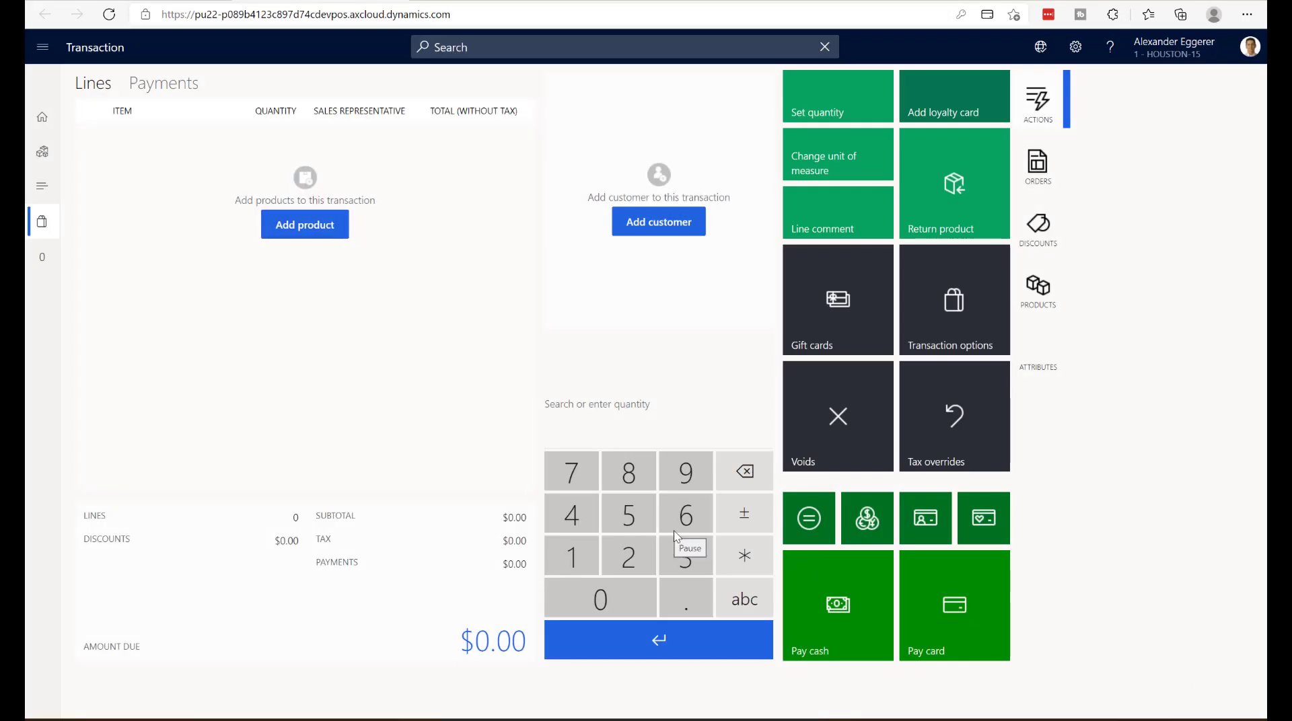
- Open the journal from the home screen to look up the completed sale
click(44, 118)
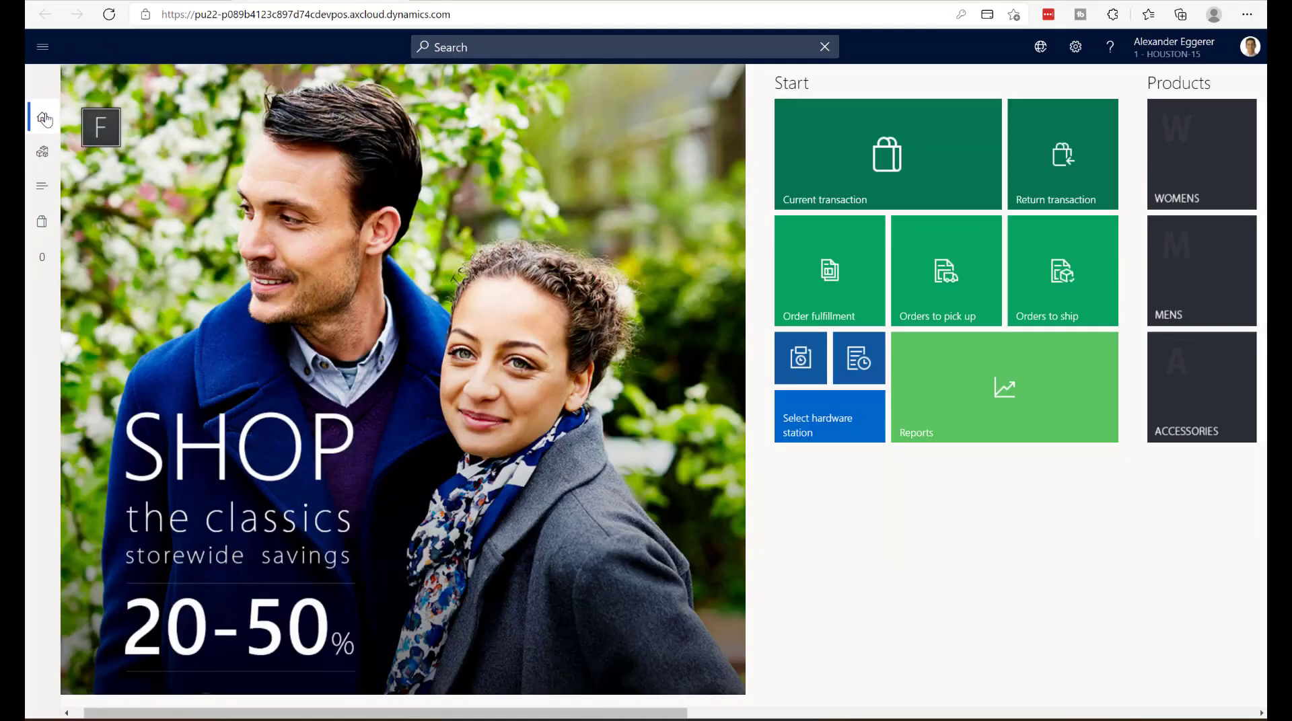
scroll(233, 221, right, 10)
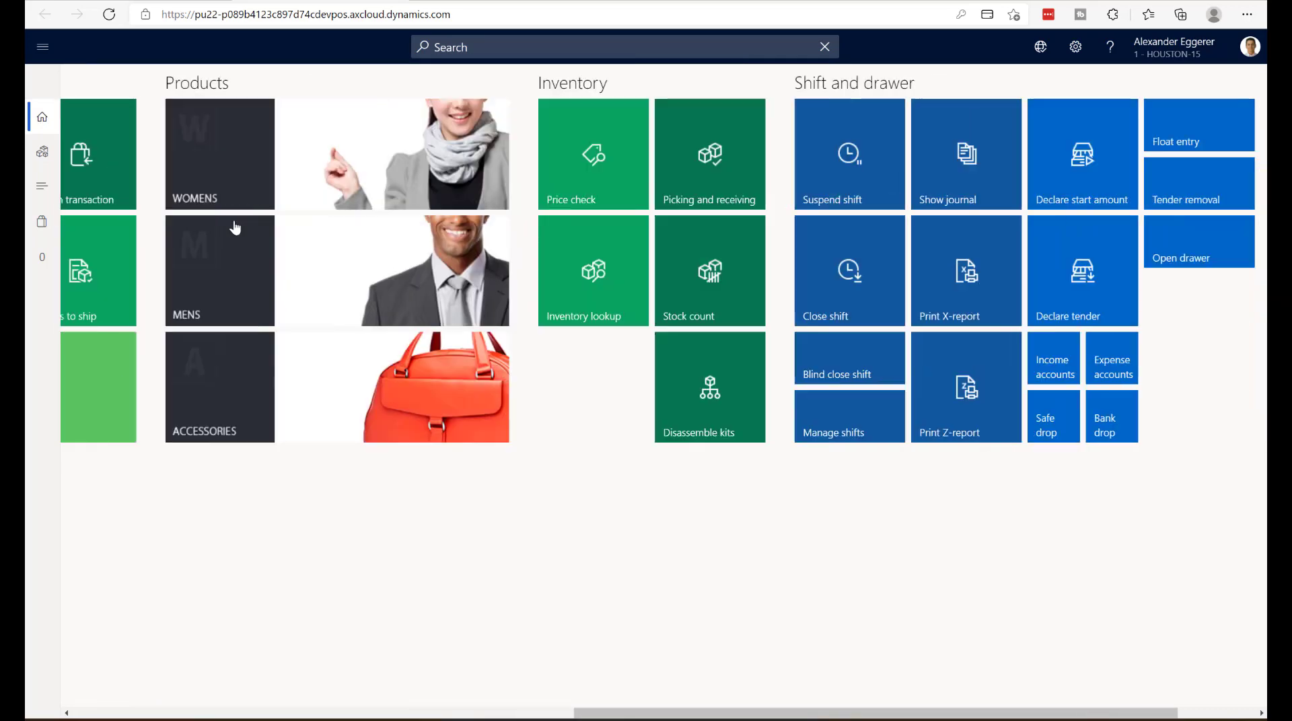
scroll(233, 220, right, 3)
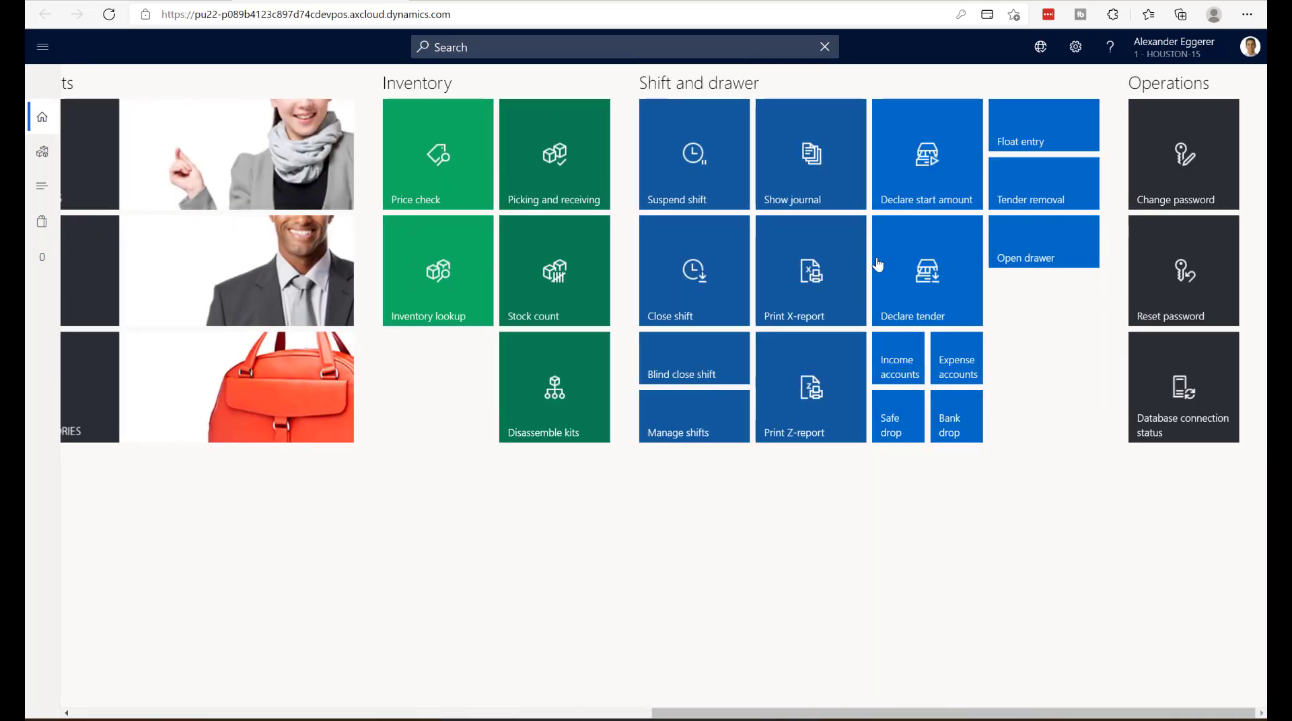
click(813, 195)
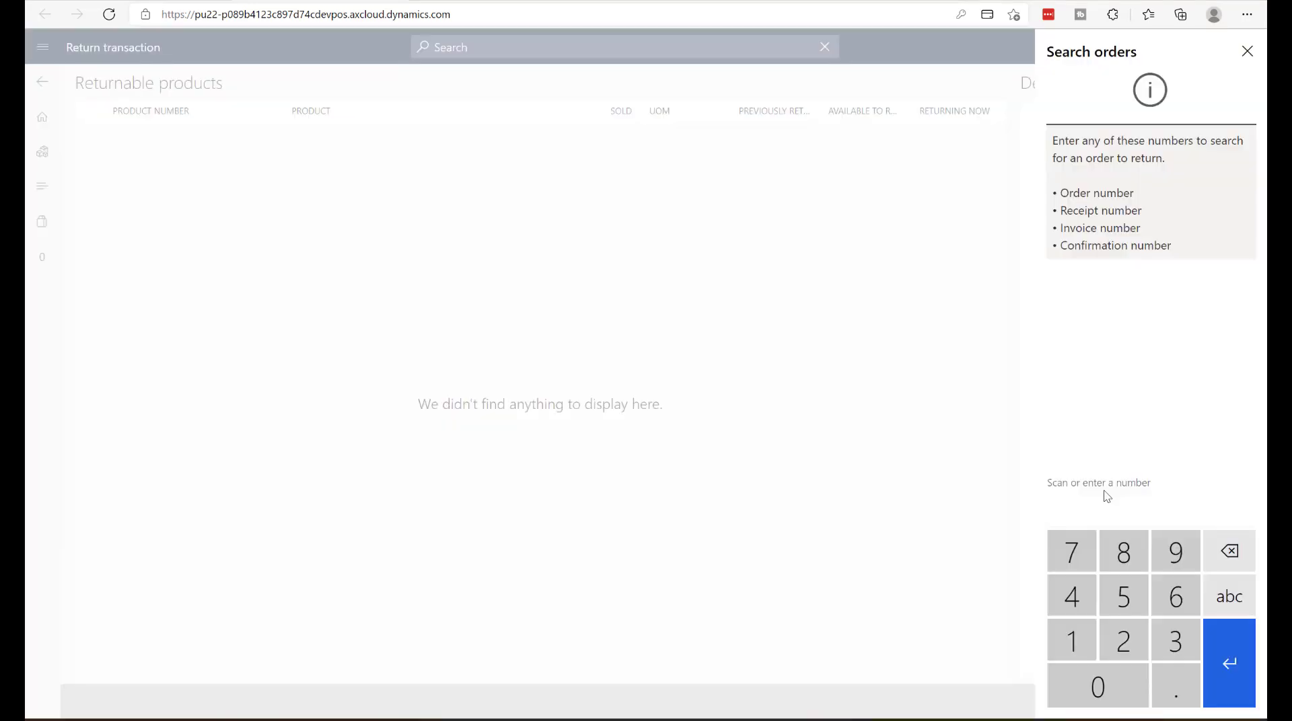
- Search for the completed bag sale in a return transaction by entering its receipt number
text(ST)
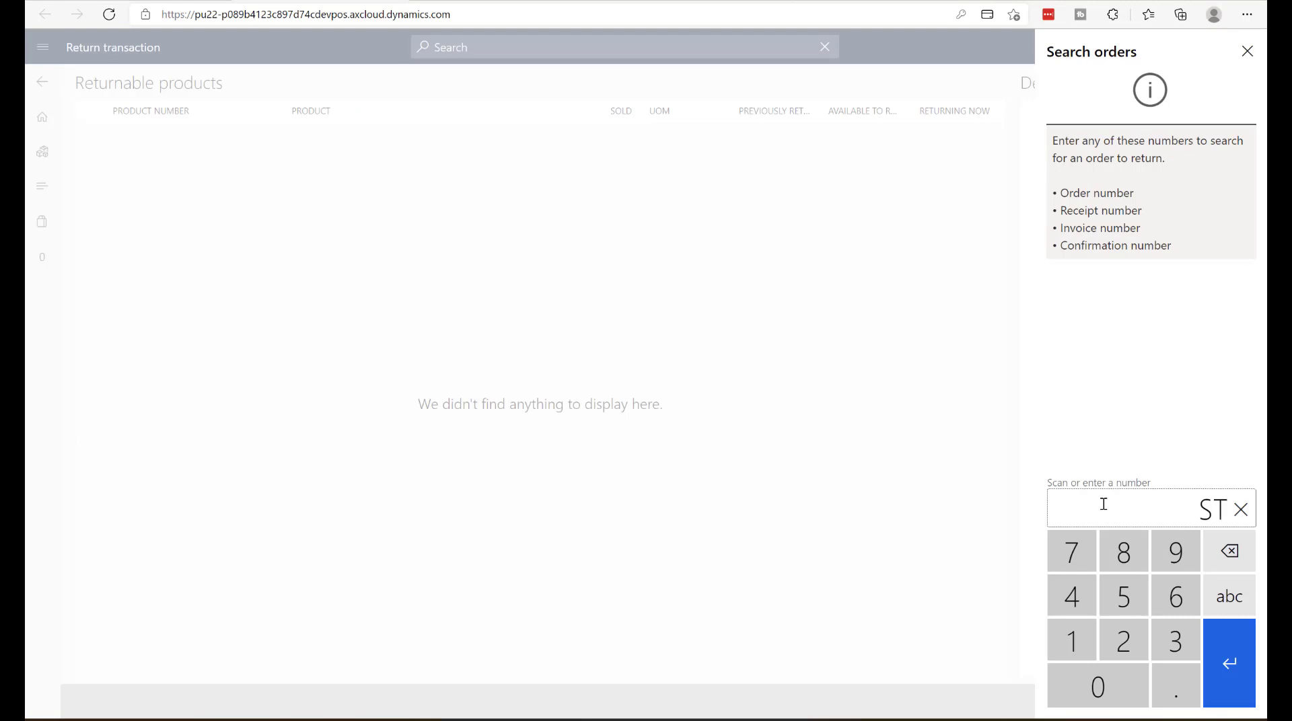
text(ONN)
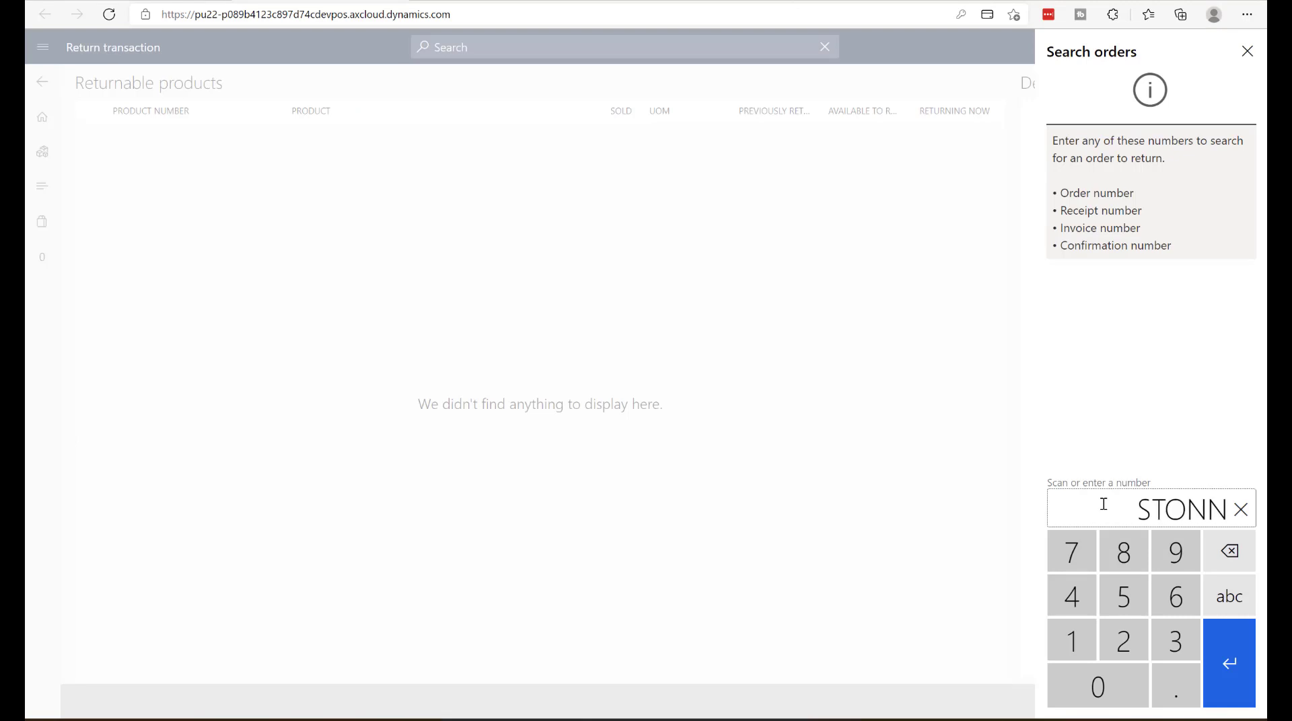
text(-151)
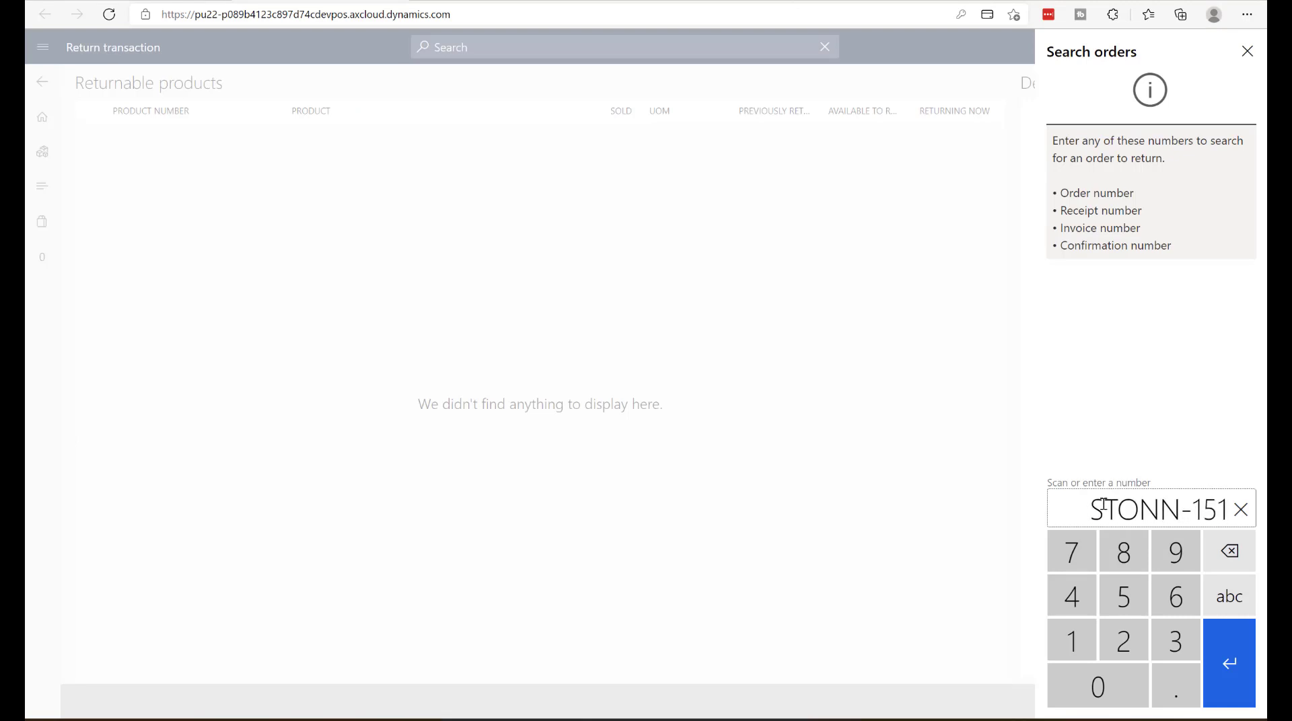
text(000)
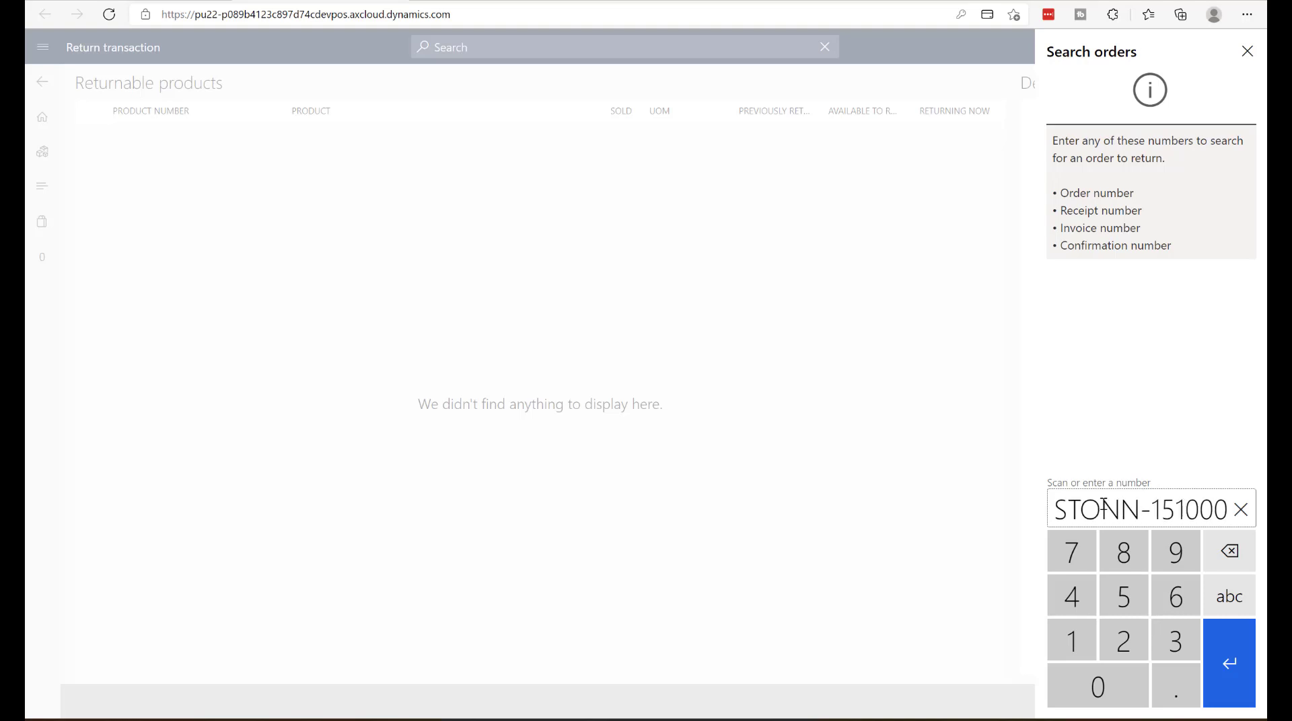
text(03)
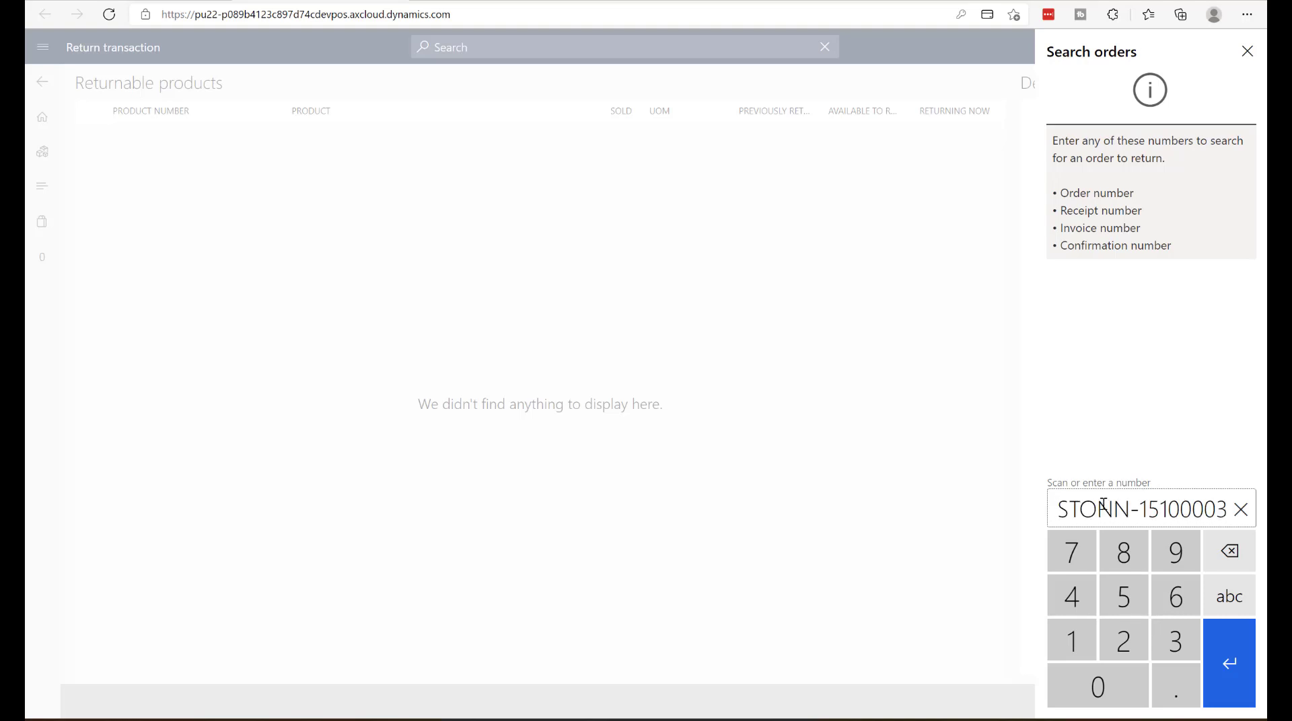
key(Return)
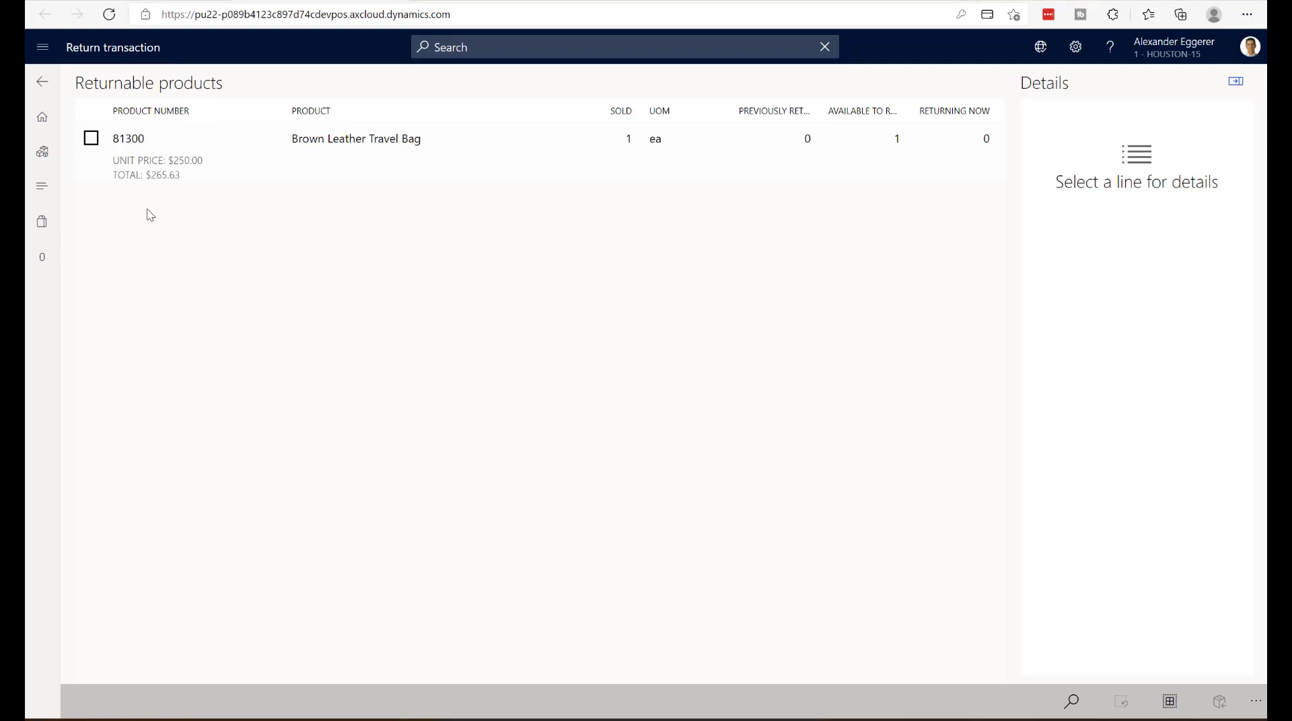
- Select the Brown Leather Travel Bag line for return and set its return quantity to 1
click(108, 164)
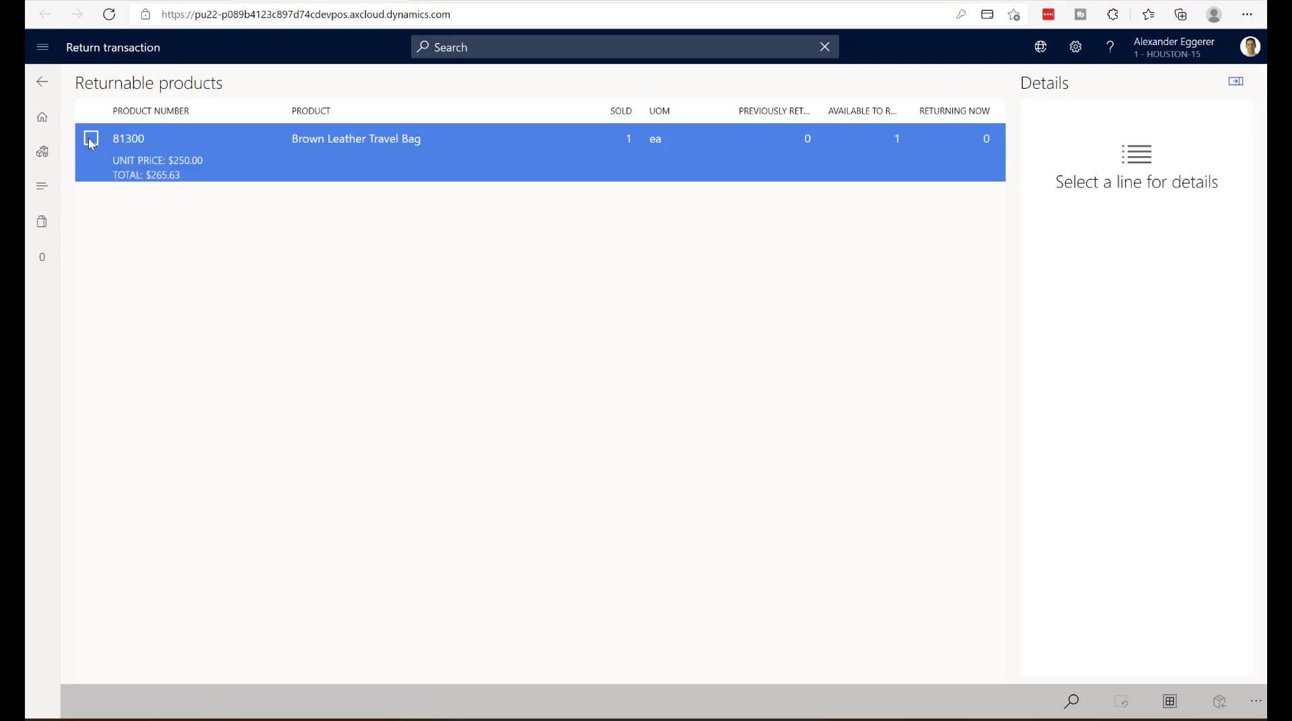
click(93, 142)
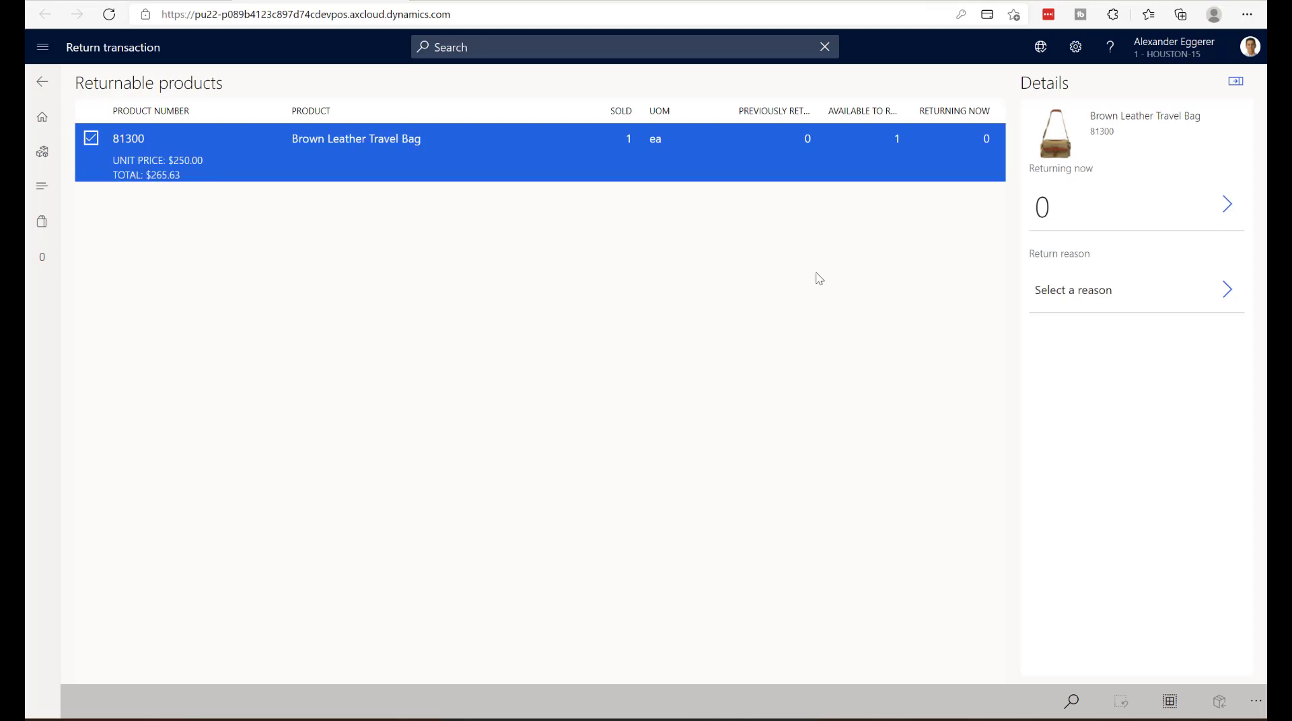
click(1226, 204)
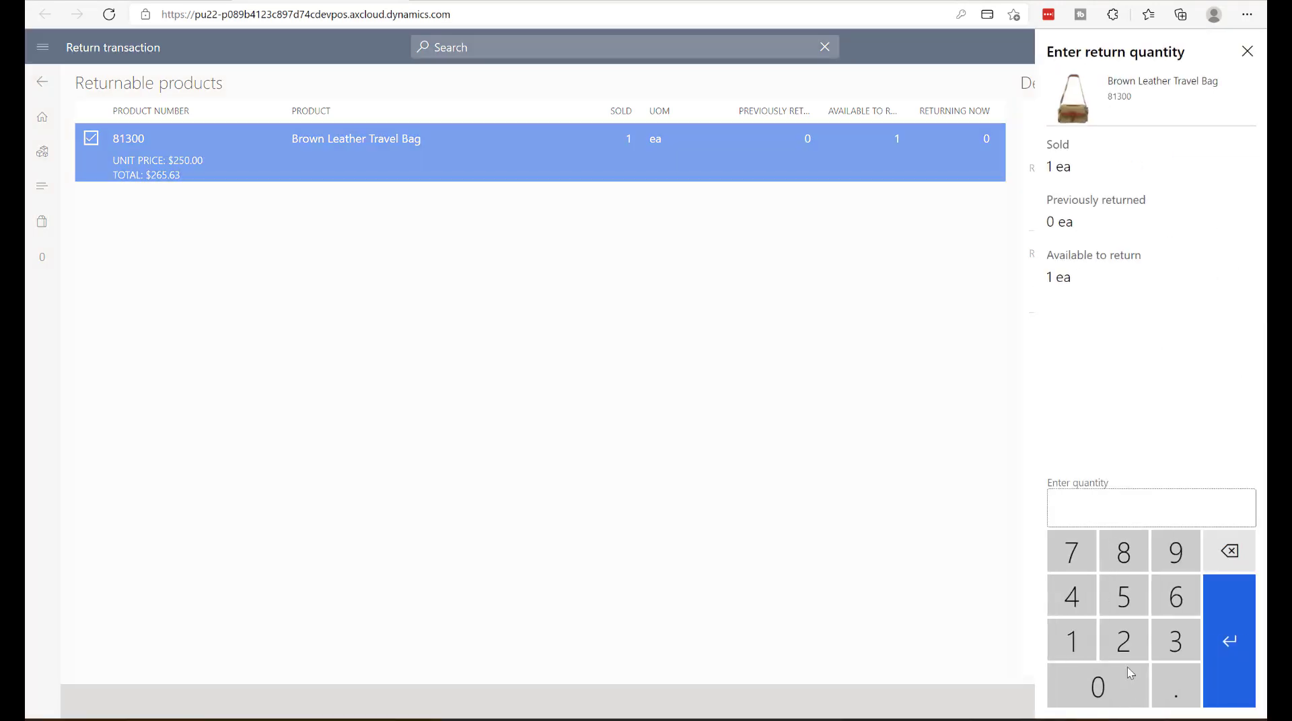
click(1076, 647)
click(1245, 658)
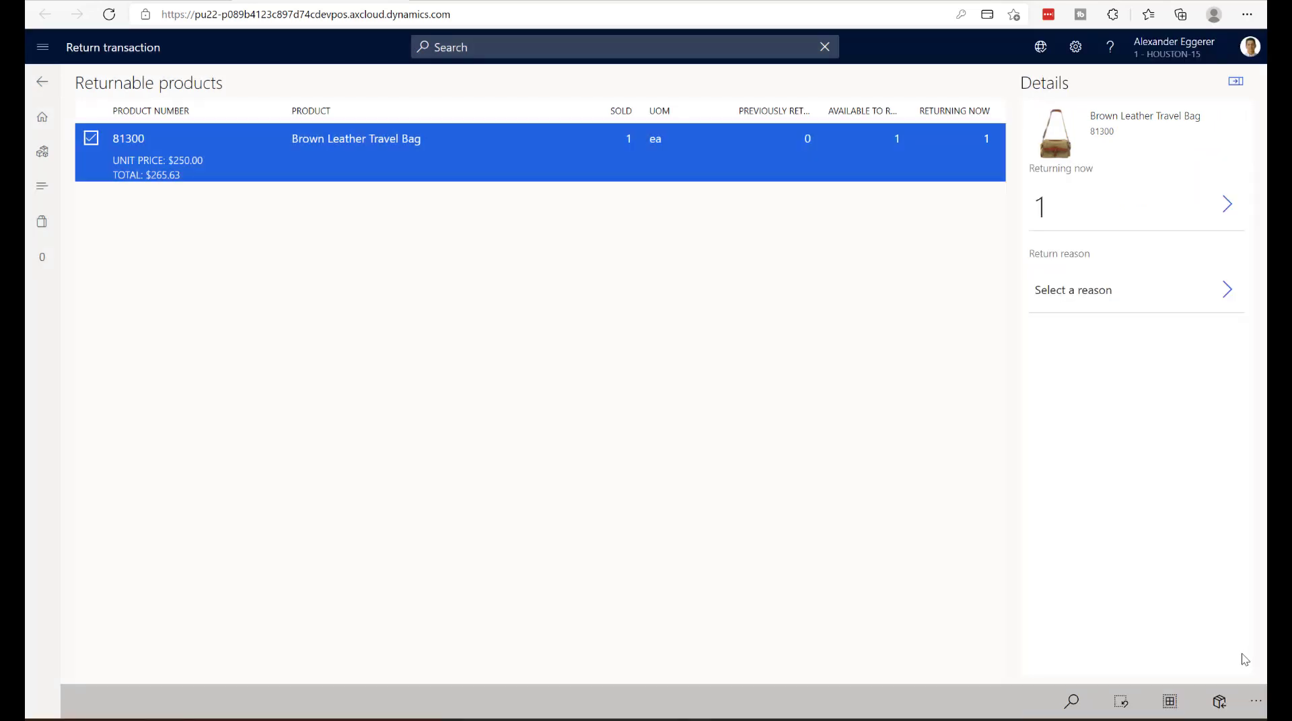
- Set the bag's return reason to Defect and process the return with Mailer as the referral source
click(1225, 292)
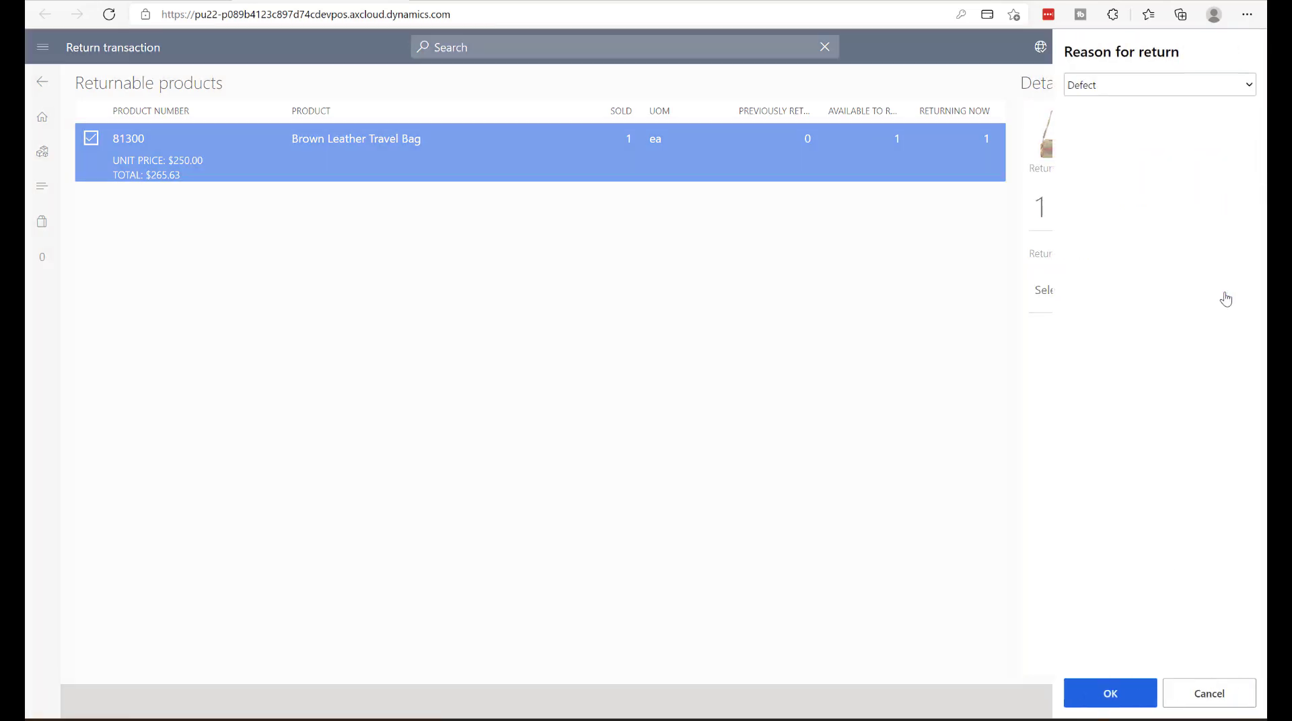
click(1097, 693)
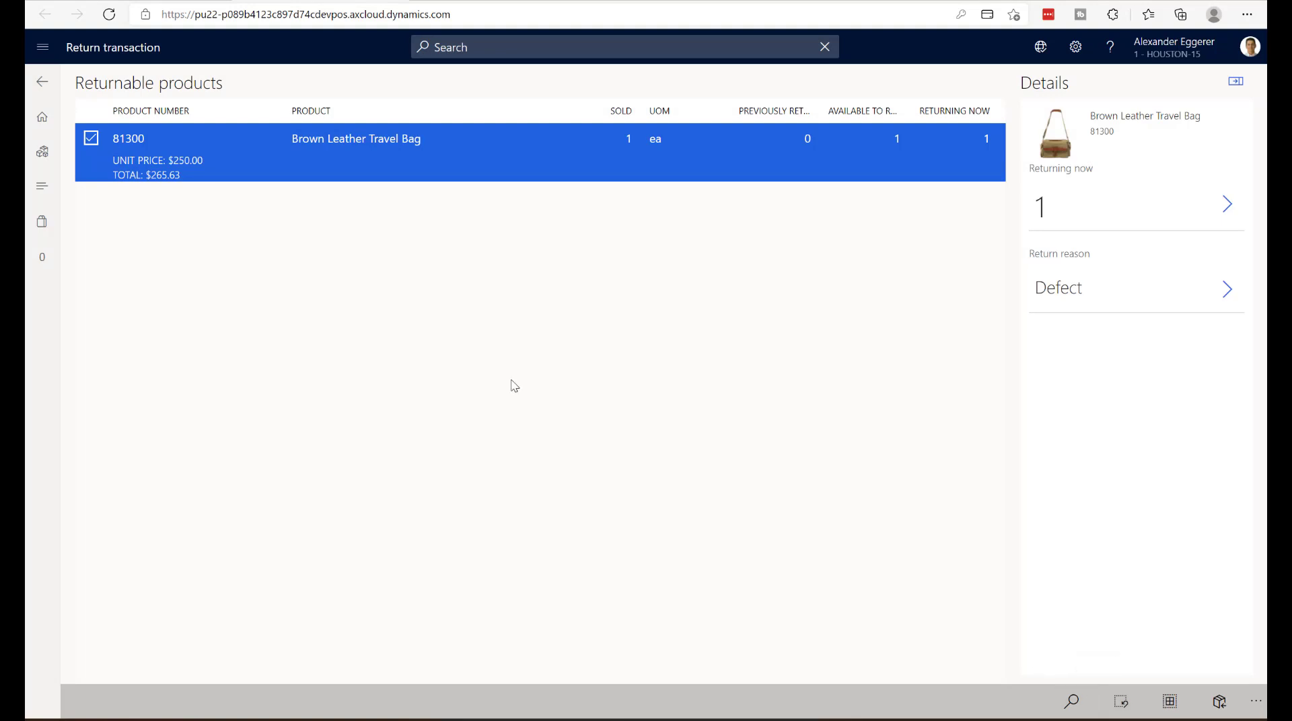
click(1219, 702)
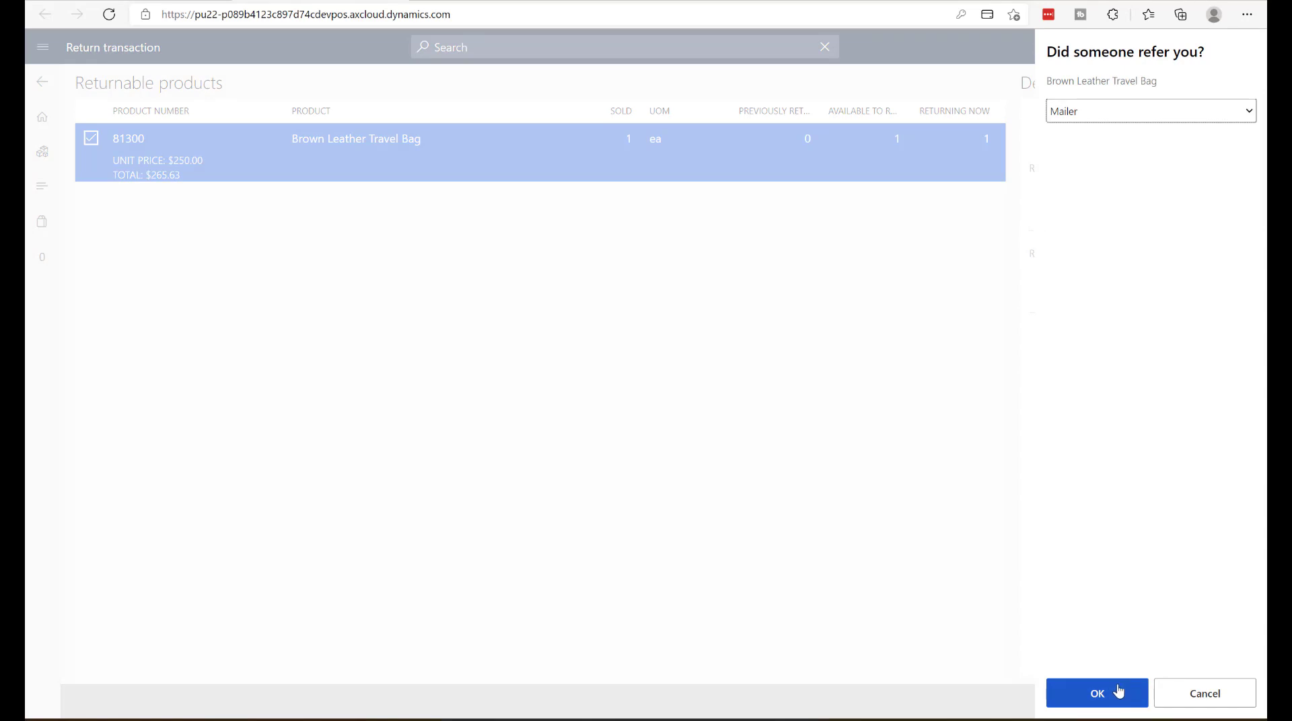
click(1108, 693)
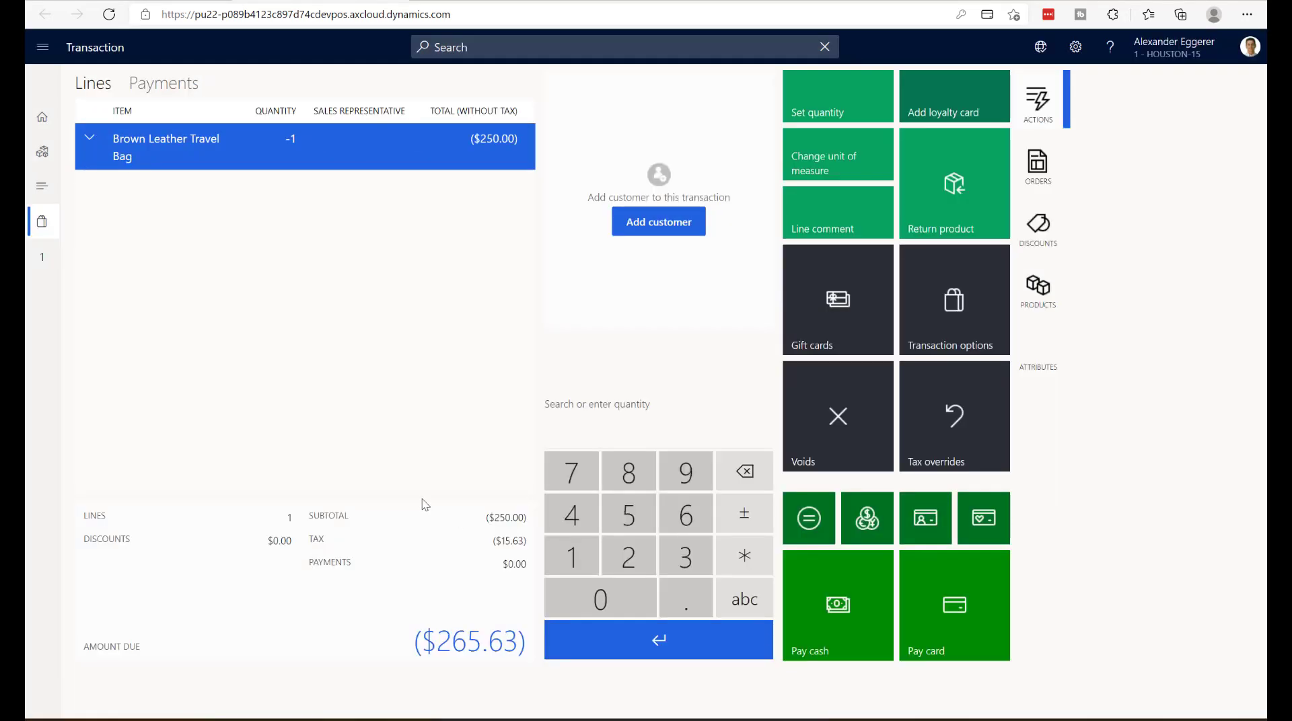
- Refund the full amount to a card, manually entering the card number, expiration and ZIP code, and finish the return
click(679, 645)
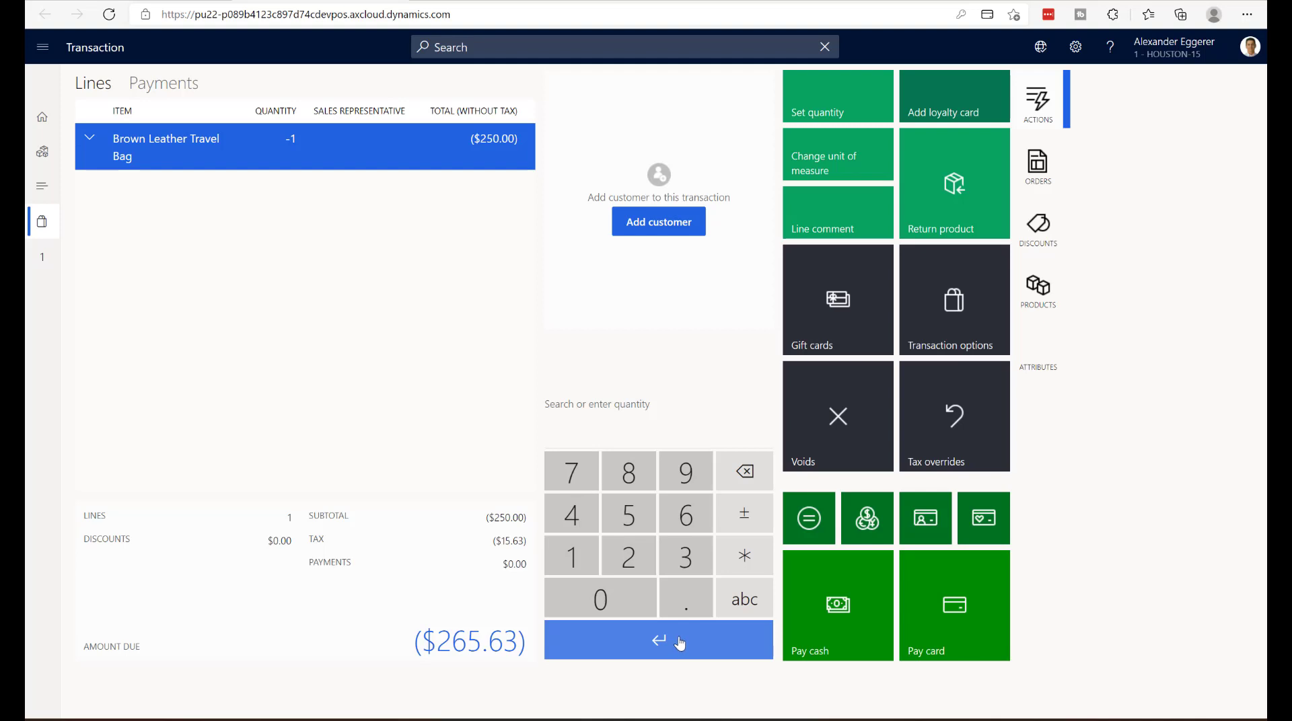
click(923, 658)
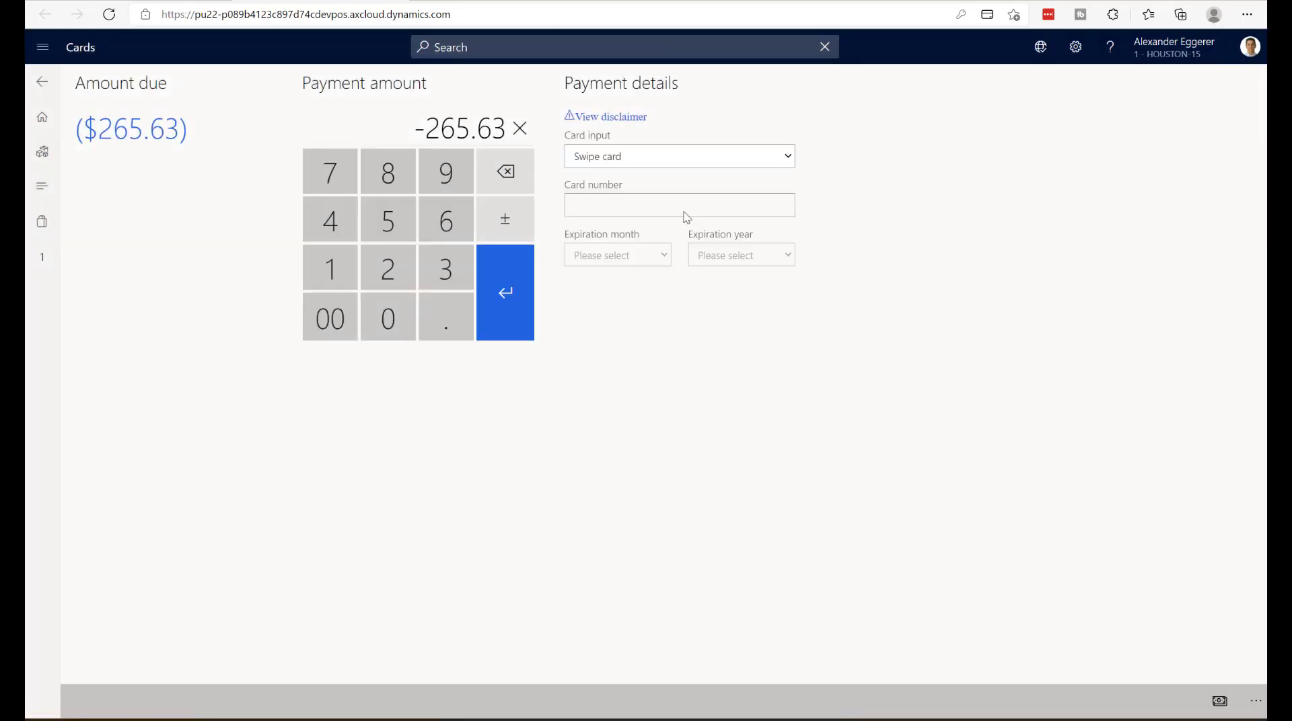
click(707, 156)
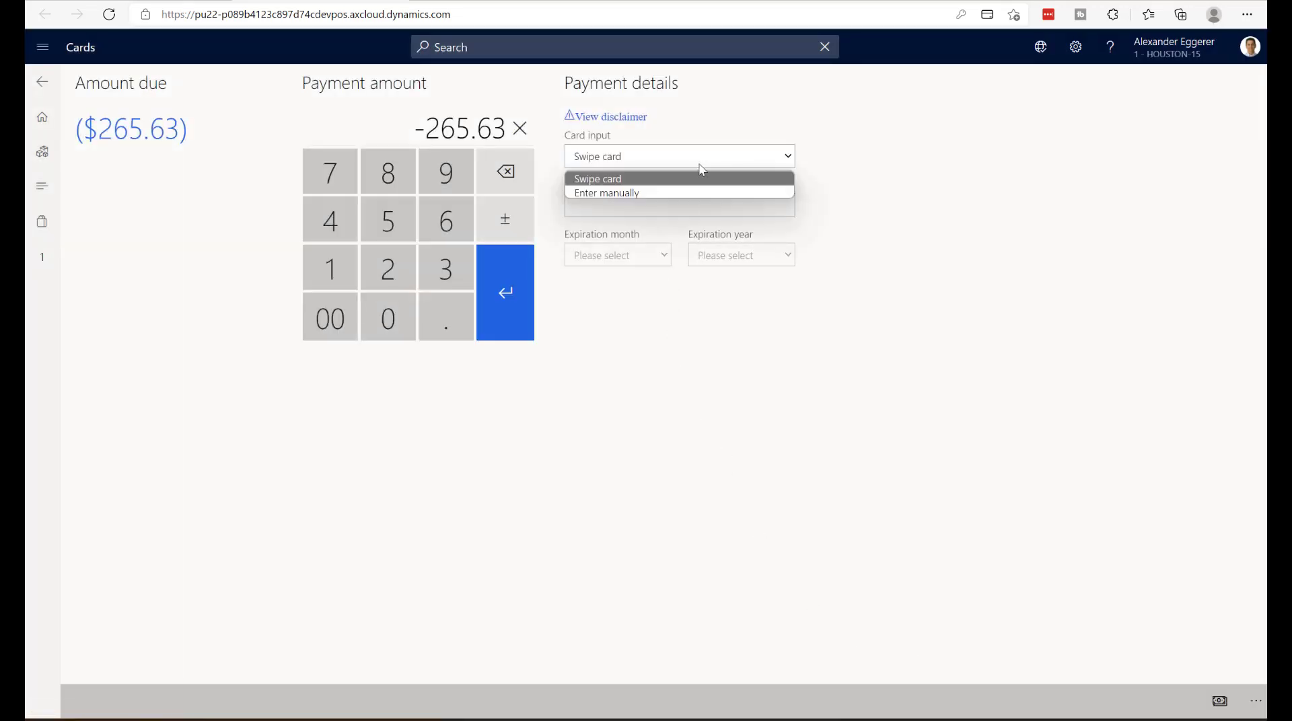
click(670, 192)
click(641, 203)
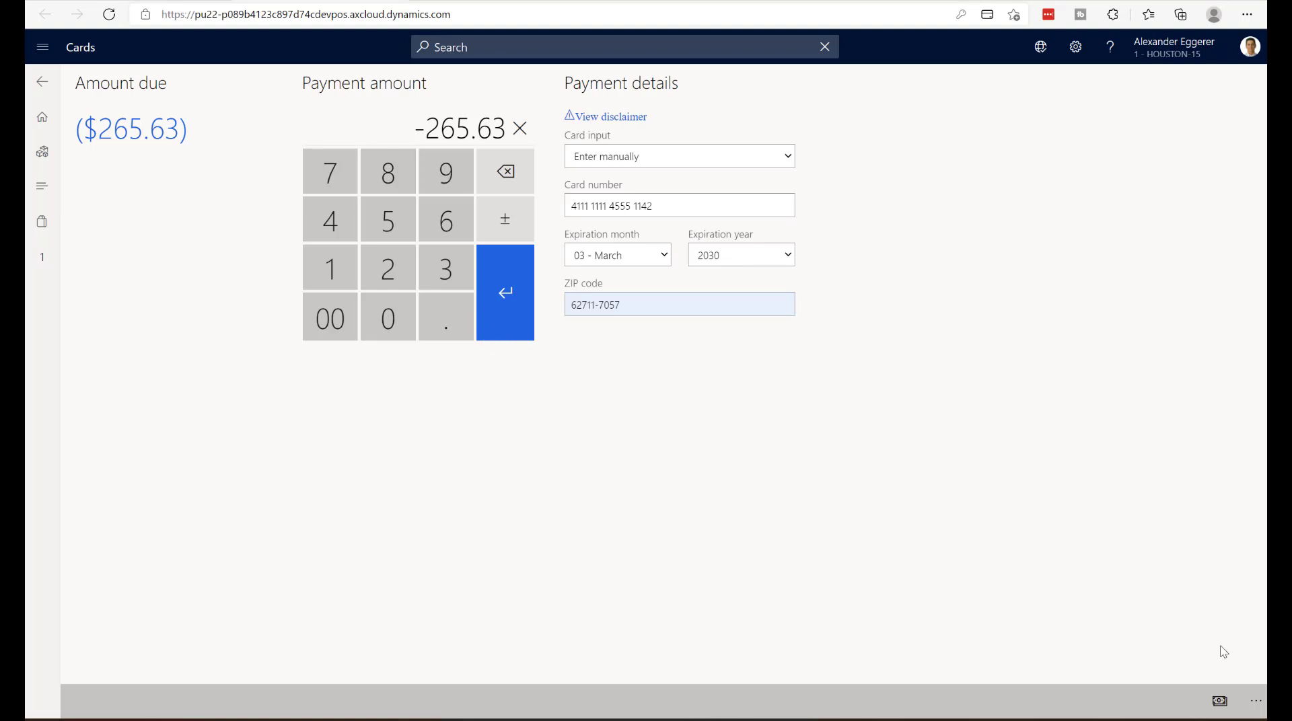
click(1254, 707)
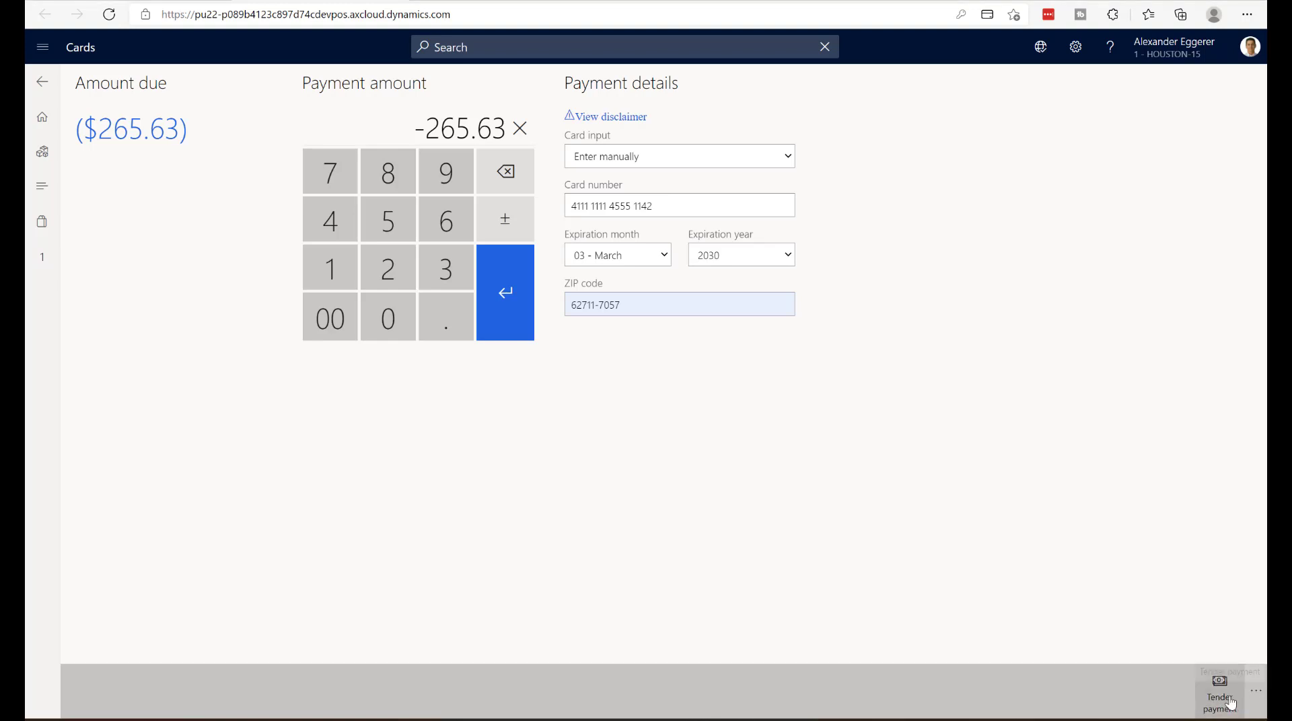
click(1228, 704)
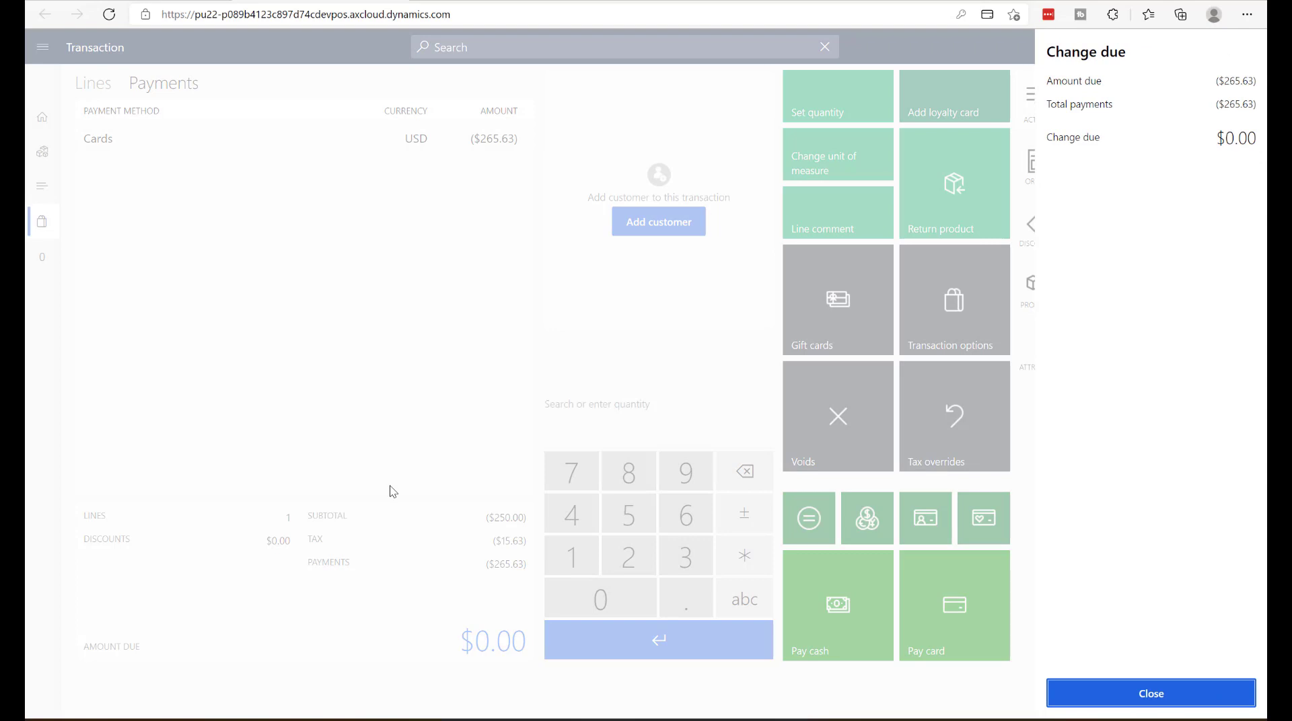
click(1174, 693)
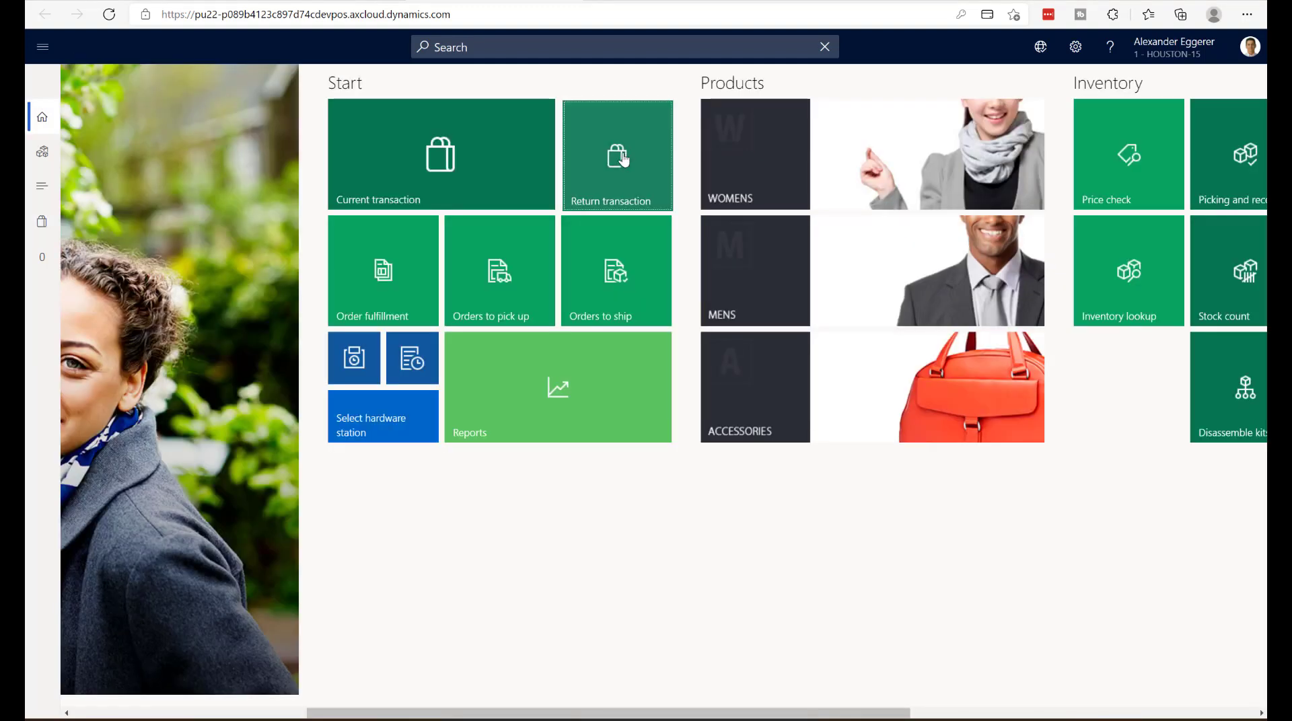
- Start a return transaction, look up the call center order by its order number and open its sales invoice for return
click(622, 158)
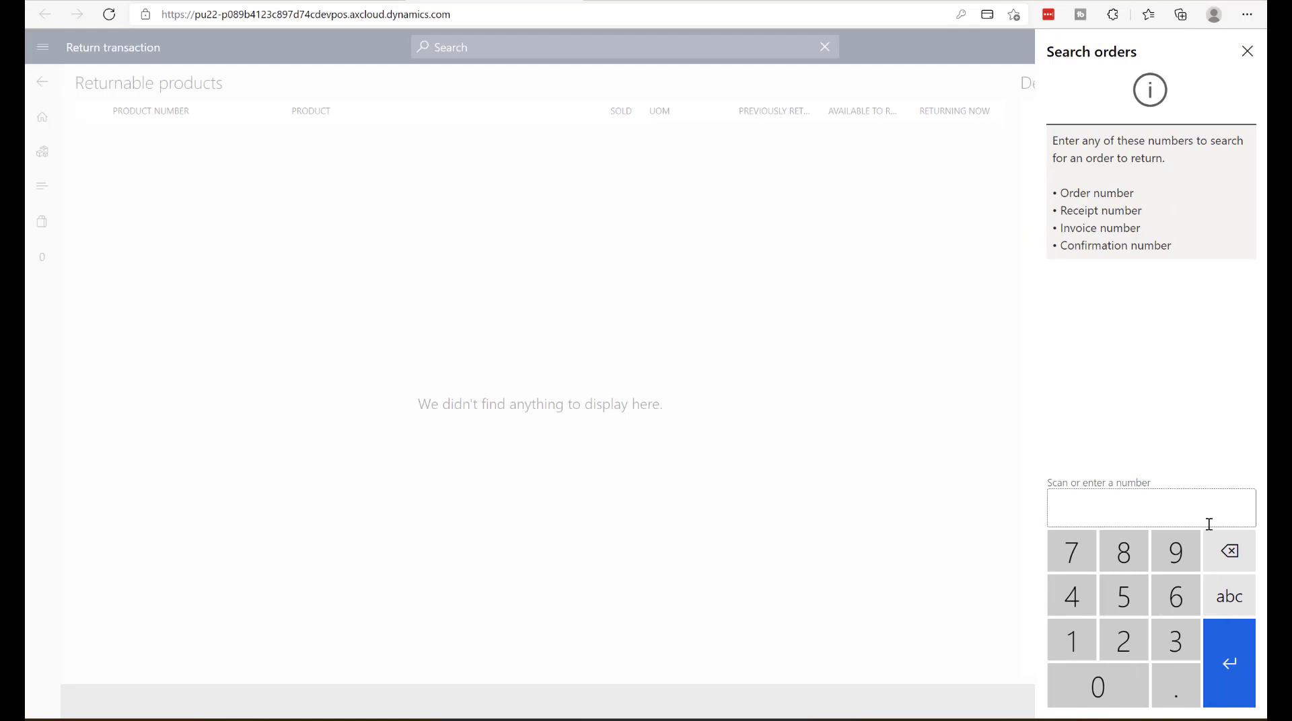
text(012653)
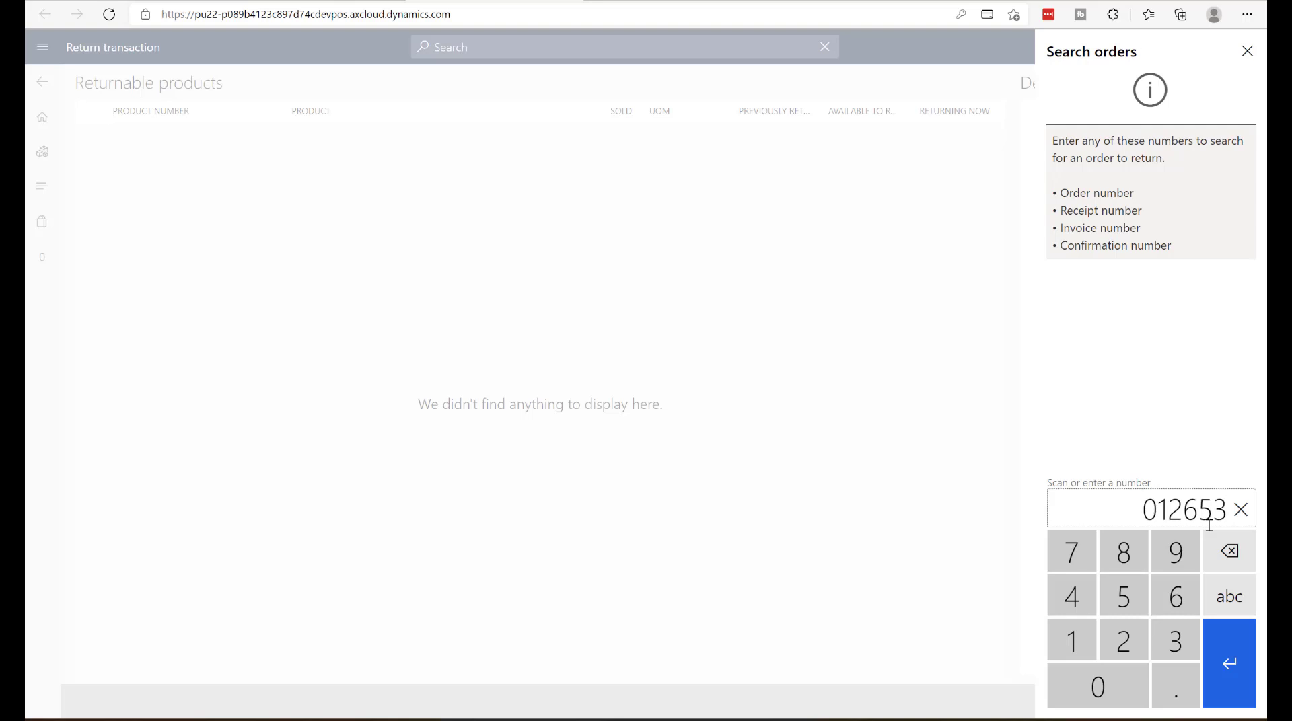
key(BackSpace)
text(2)
key(Return)
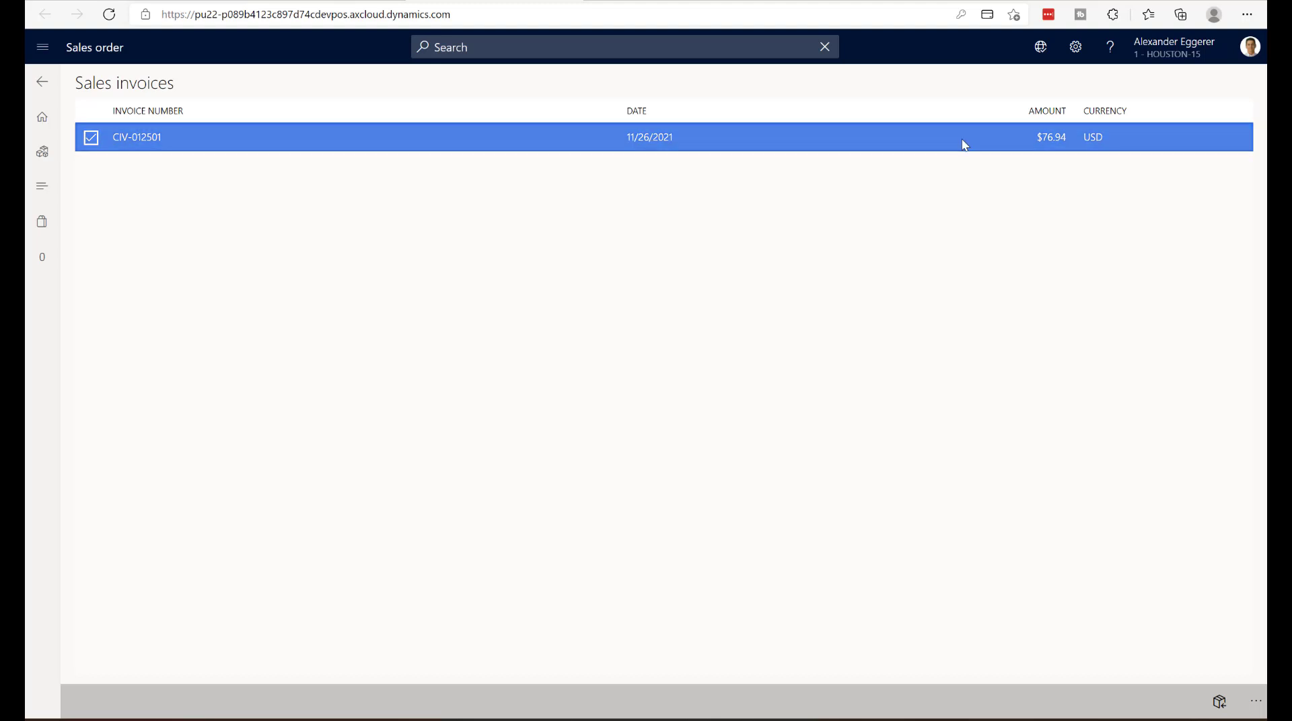
click(1220, 706)
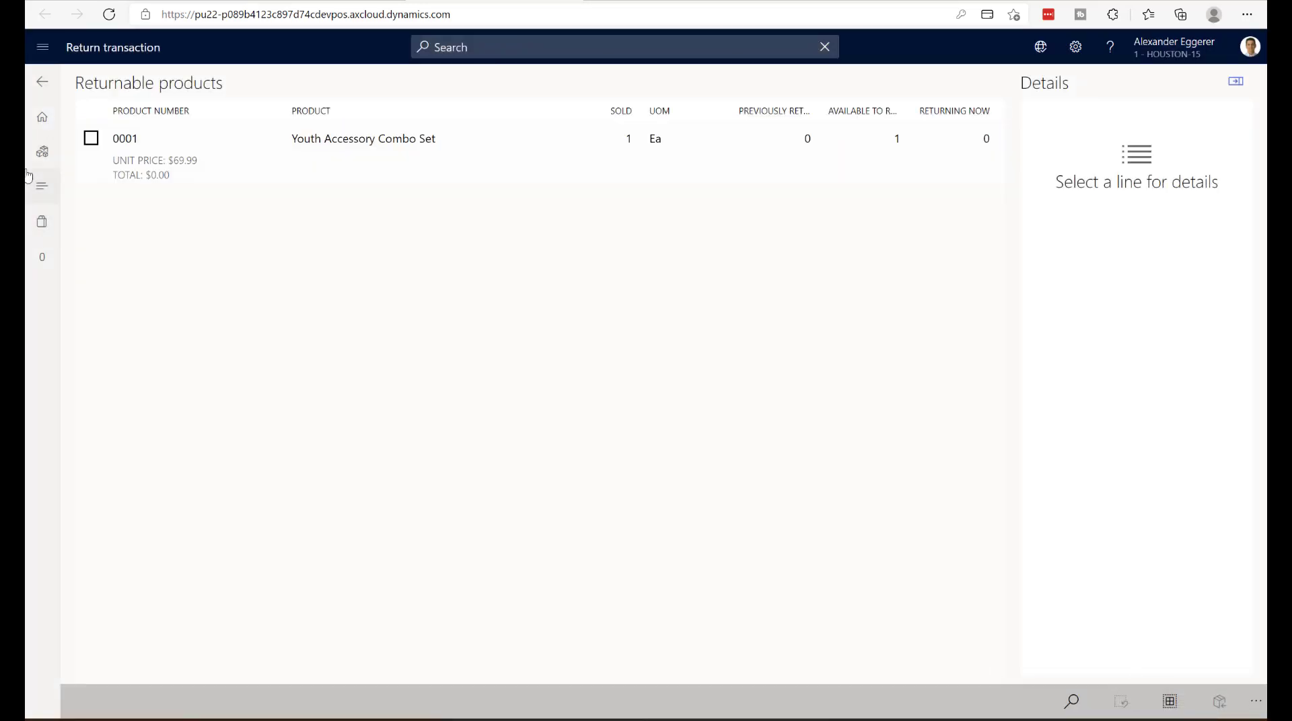
- Select the Youth Accessory Combo Set line for return, set its return quantity to 1 and choose a return reason
click(91, 138)
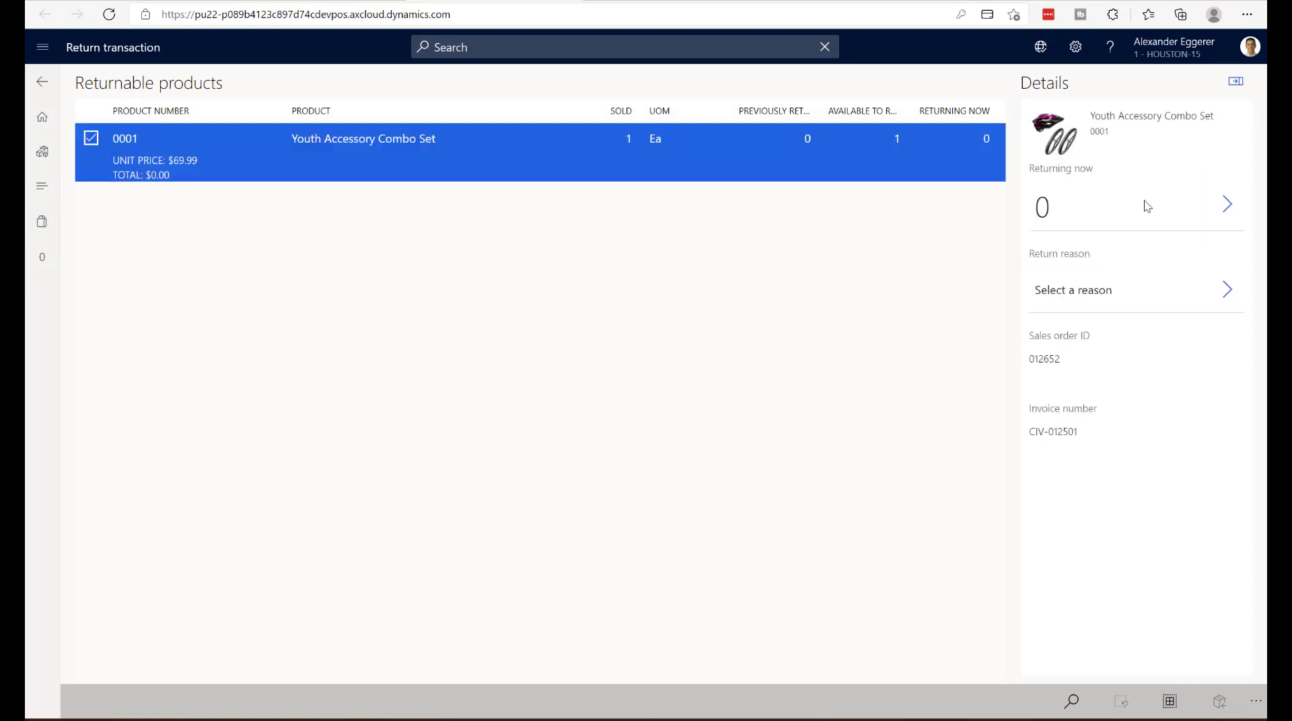
click(1217, 202)
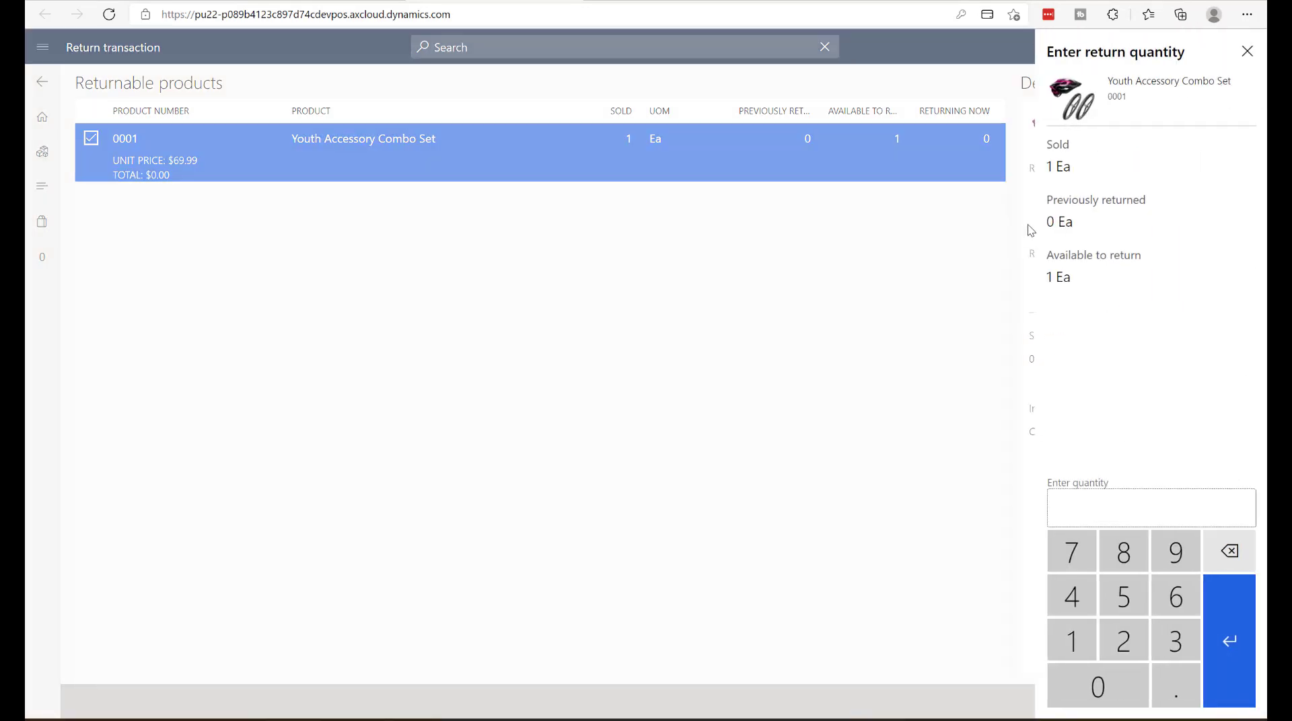
text(2)
key(BackSpace)
text(1)
click(1245, 636)
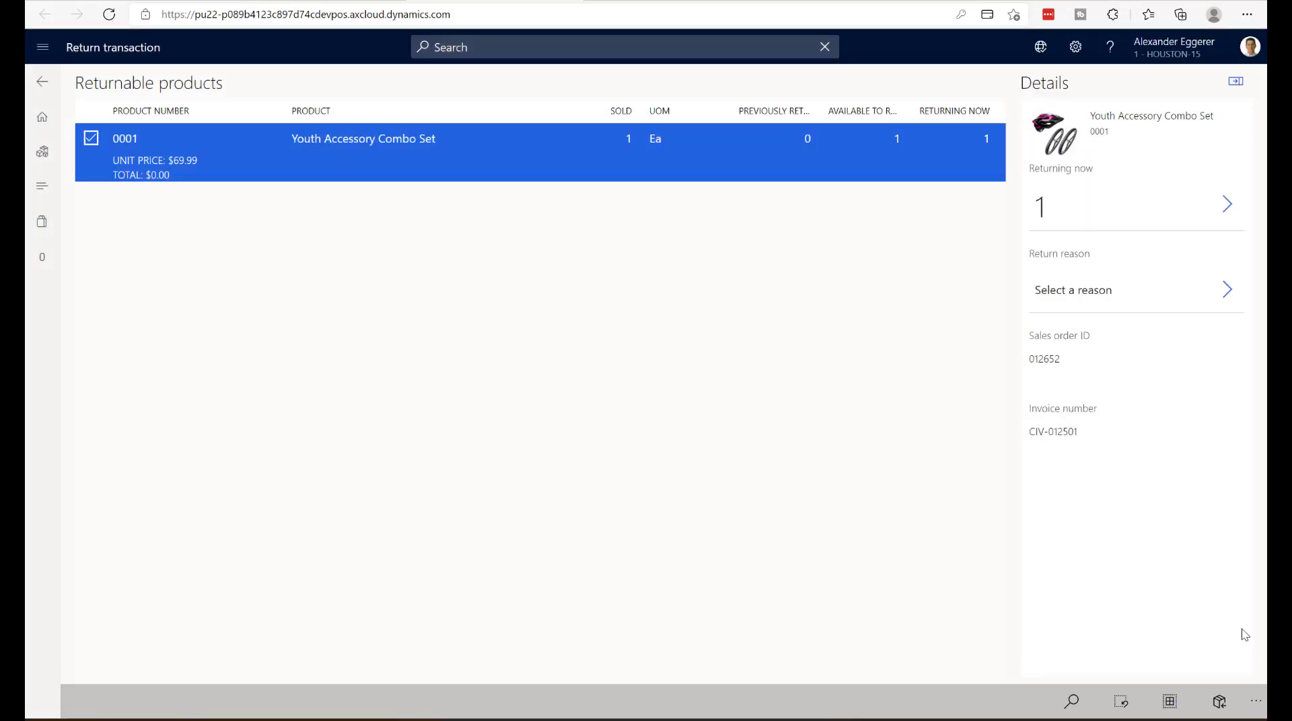
click(1229, 291)
click(1151, 143)
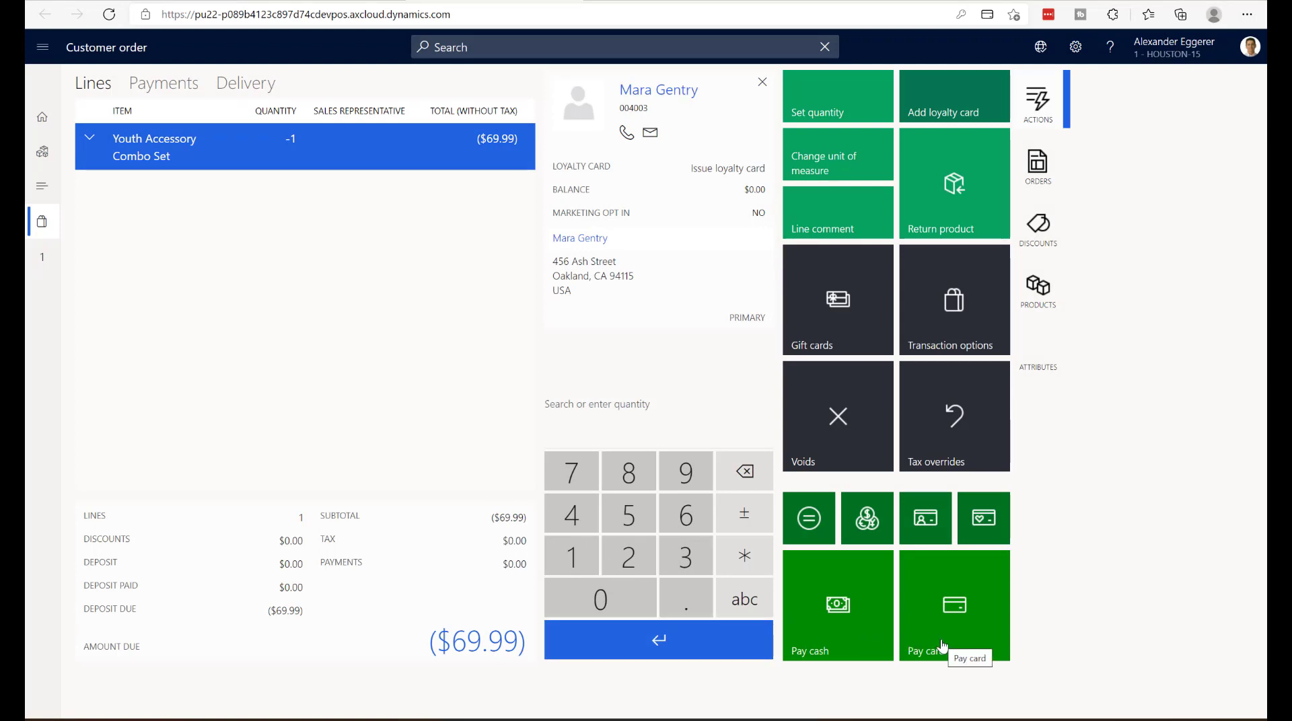
- Refund the full combo set amount to a card, manually entering the card number, expiration and ZIP code, and finish the return
click(915, 649)
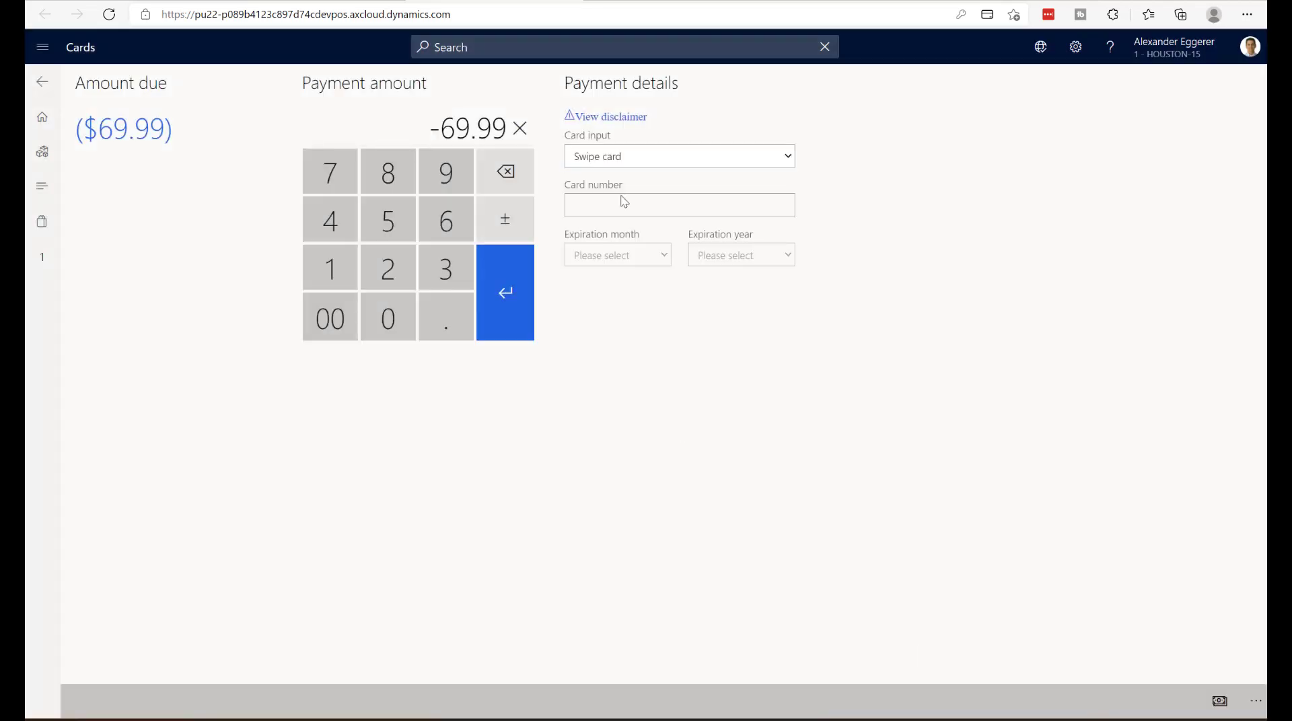
click(602, 162)
click(603, 193)
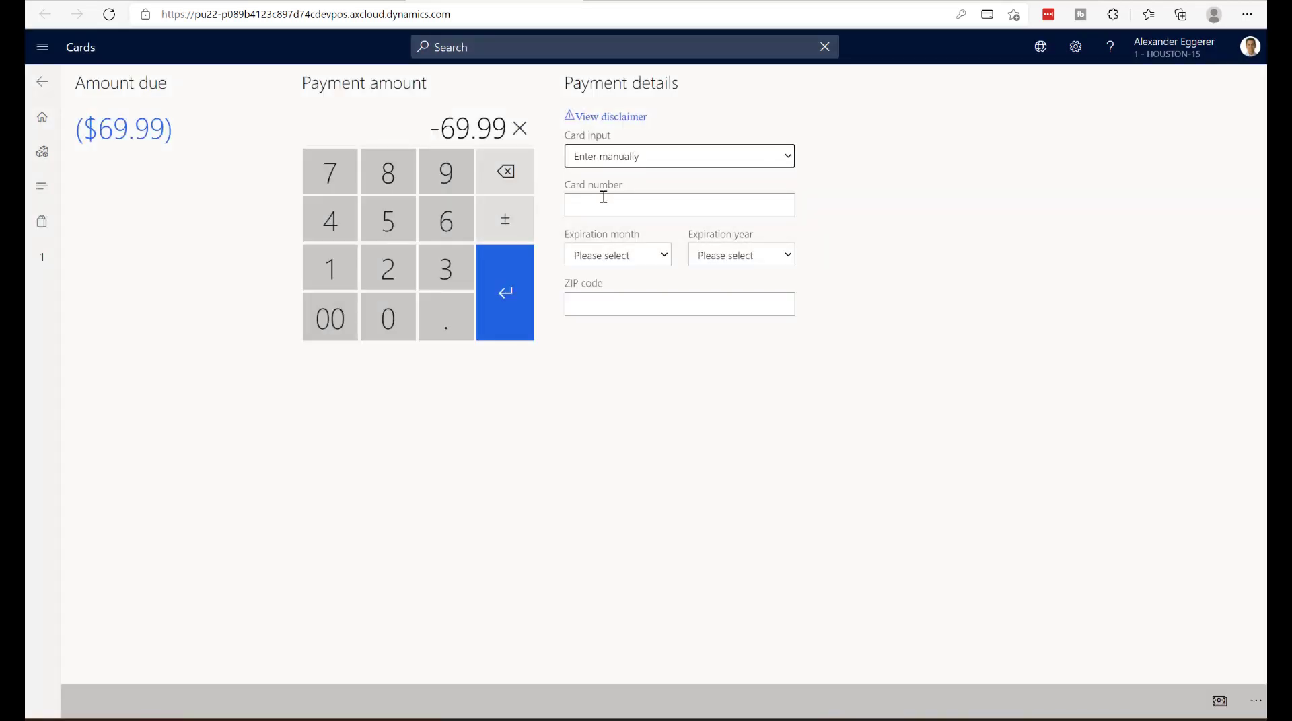
click(604, 201)
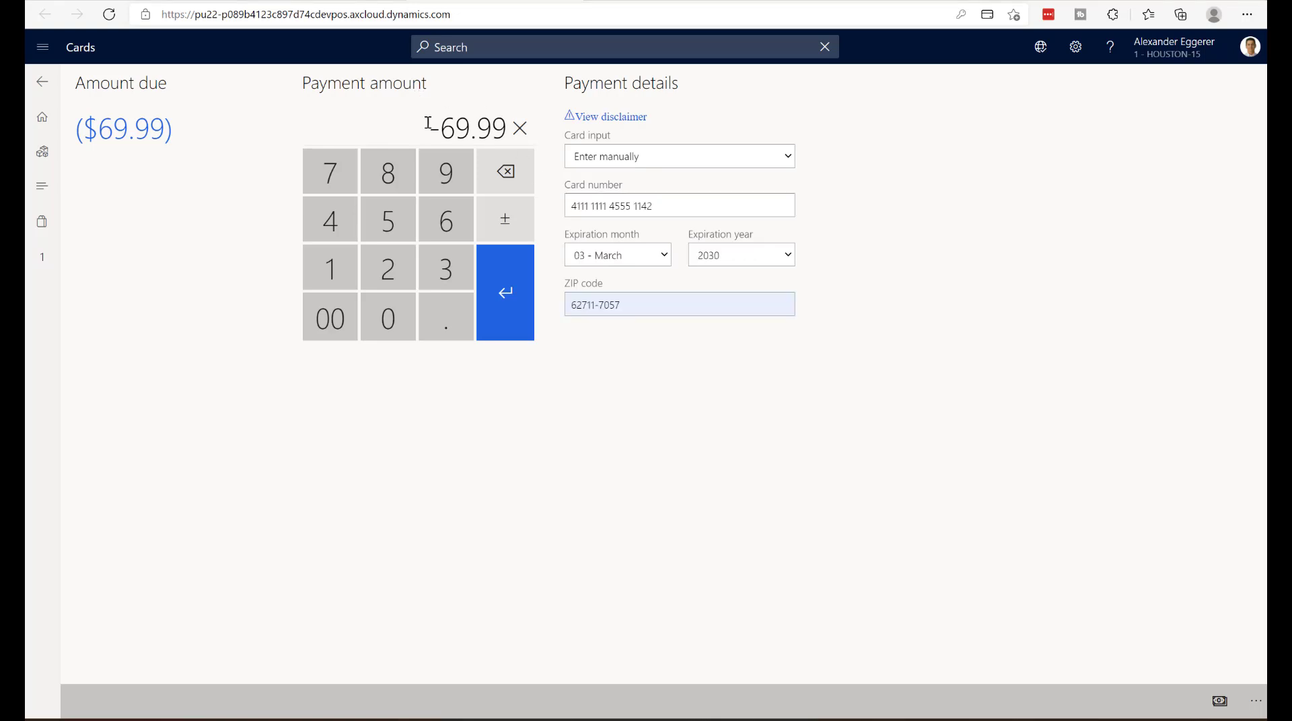
click(506, 308)
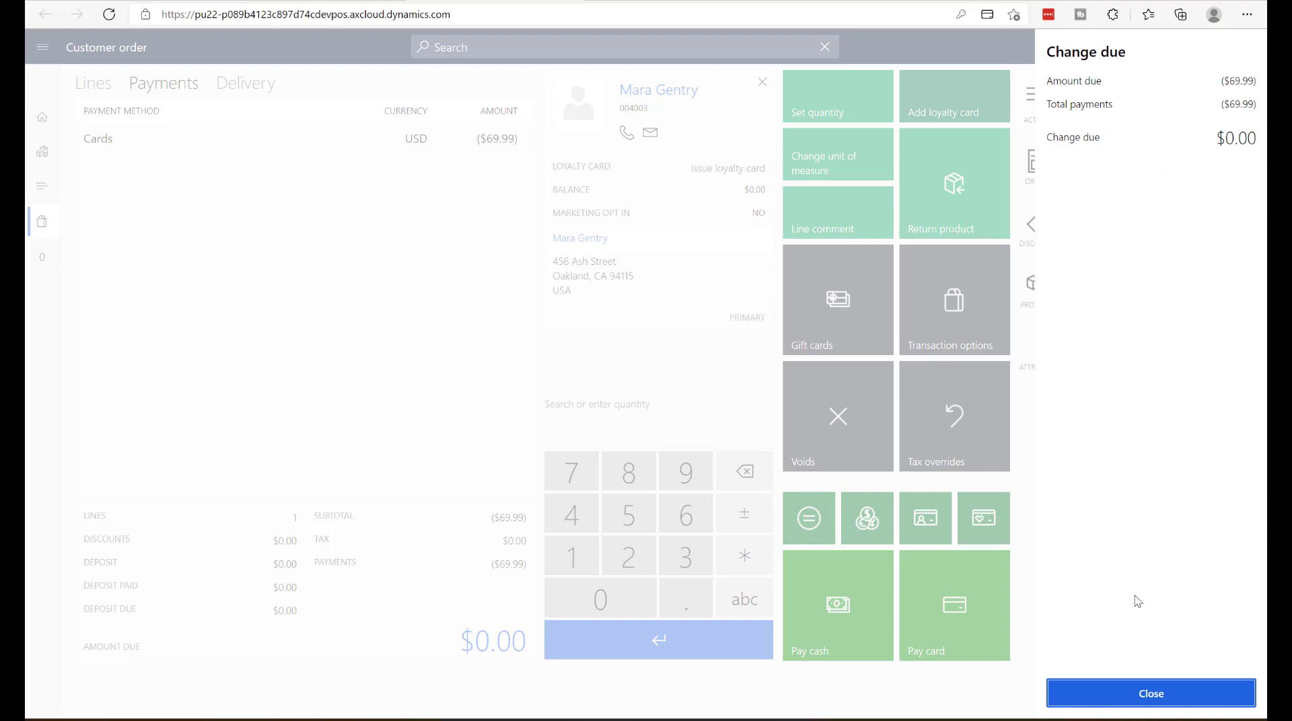
click(1125, 690)
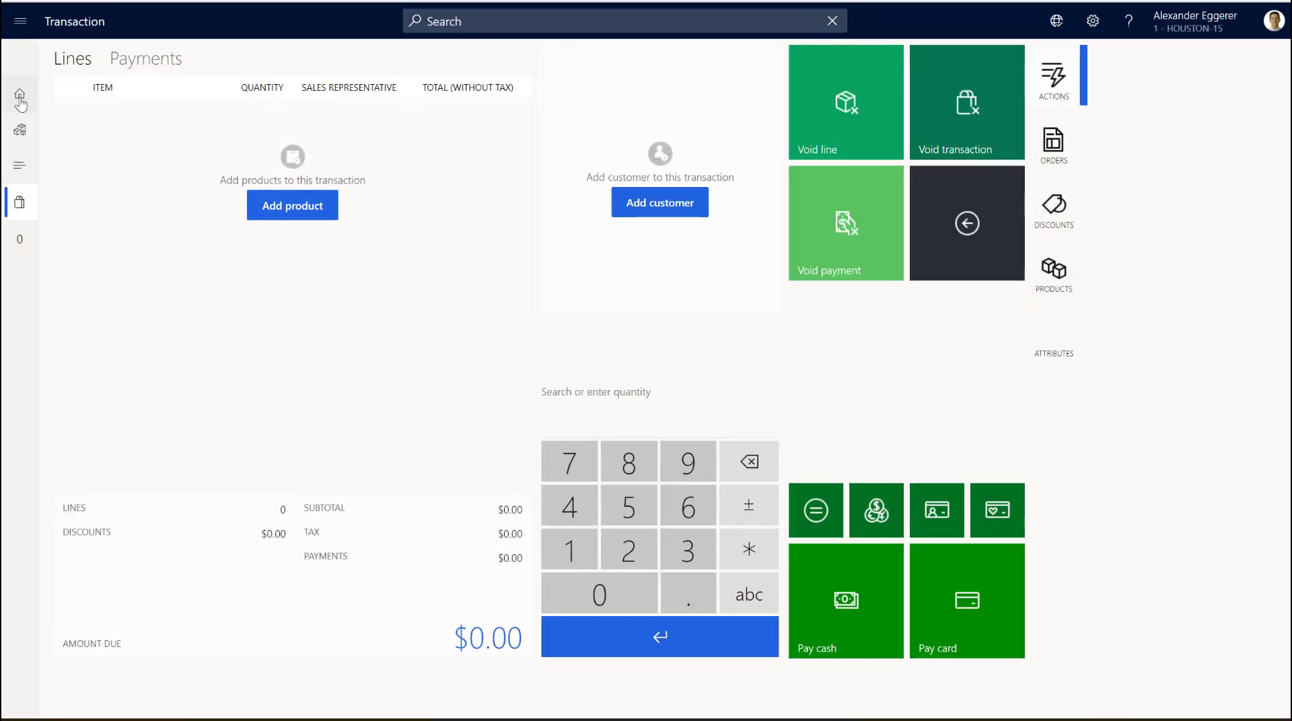
- Open the journal, select the 11/26/2021 1:28 AM sale of the Brown Leather Travel Bag and start its return
click(19, 95)
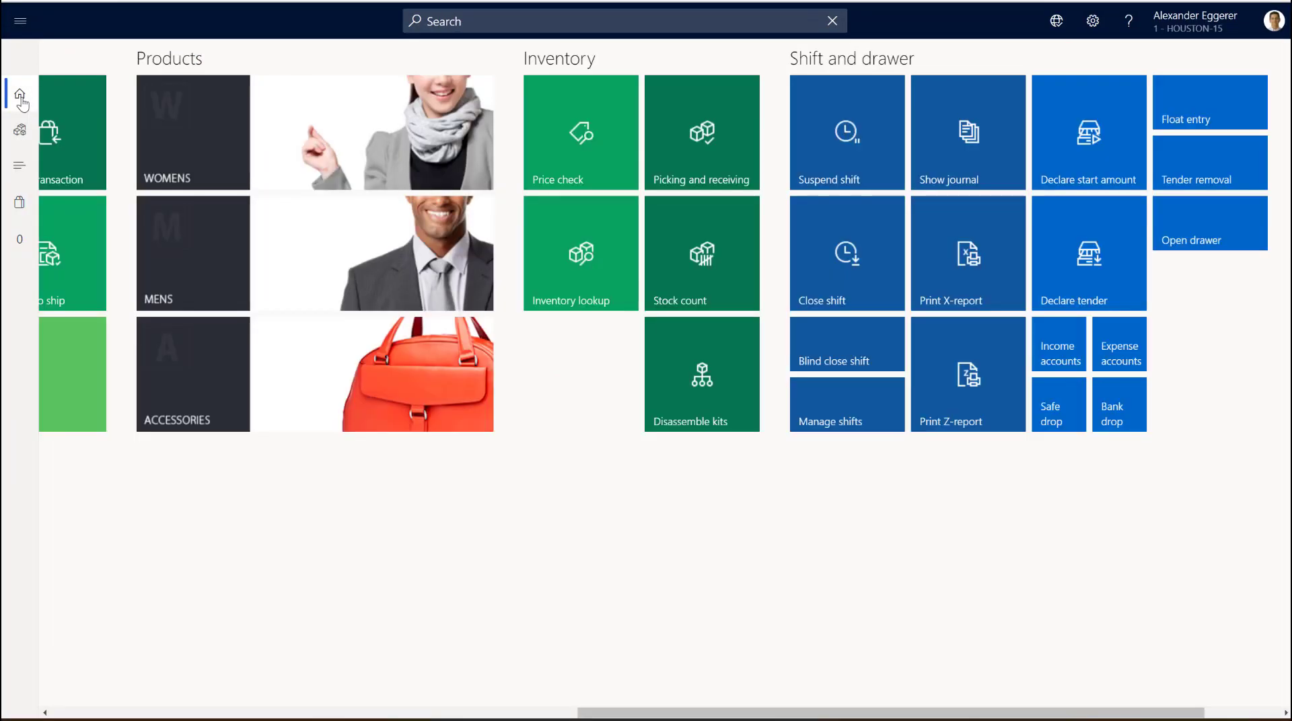
scroll(828, 170, right, 2)
click(824, 167)
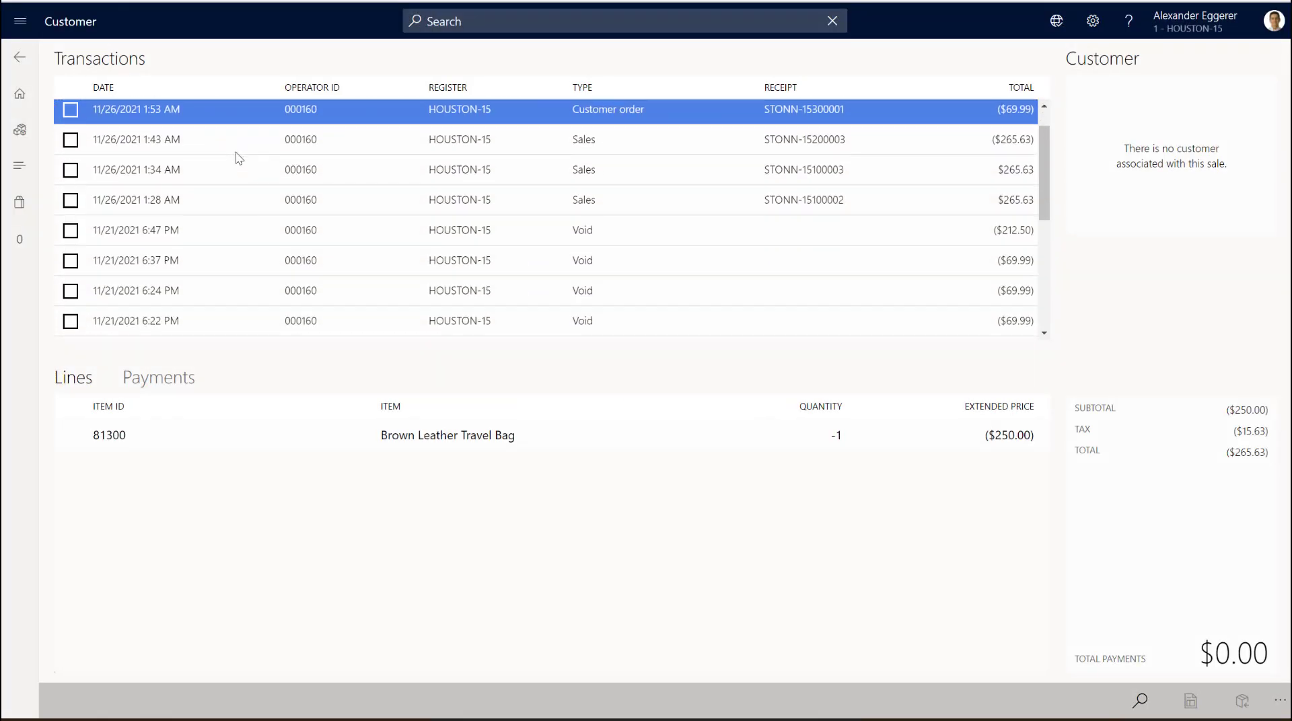
click(237, 160)
click(250, 197)
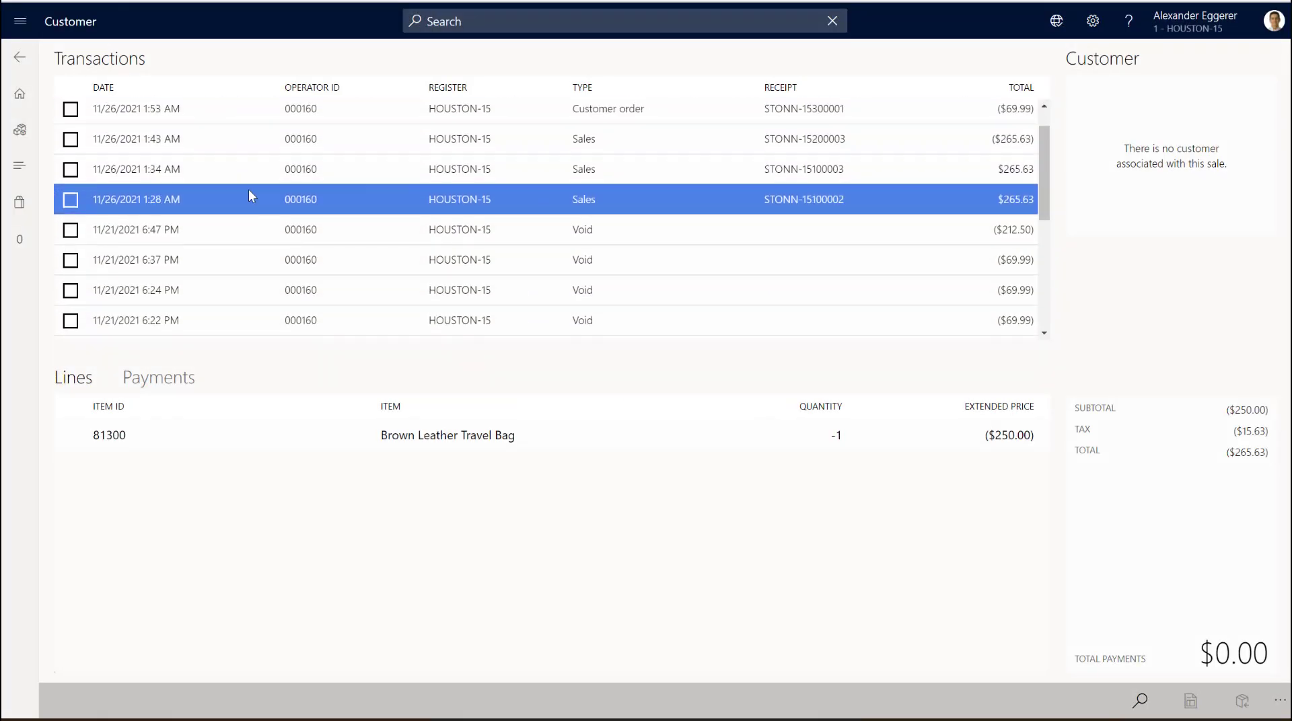
click(71, 200)
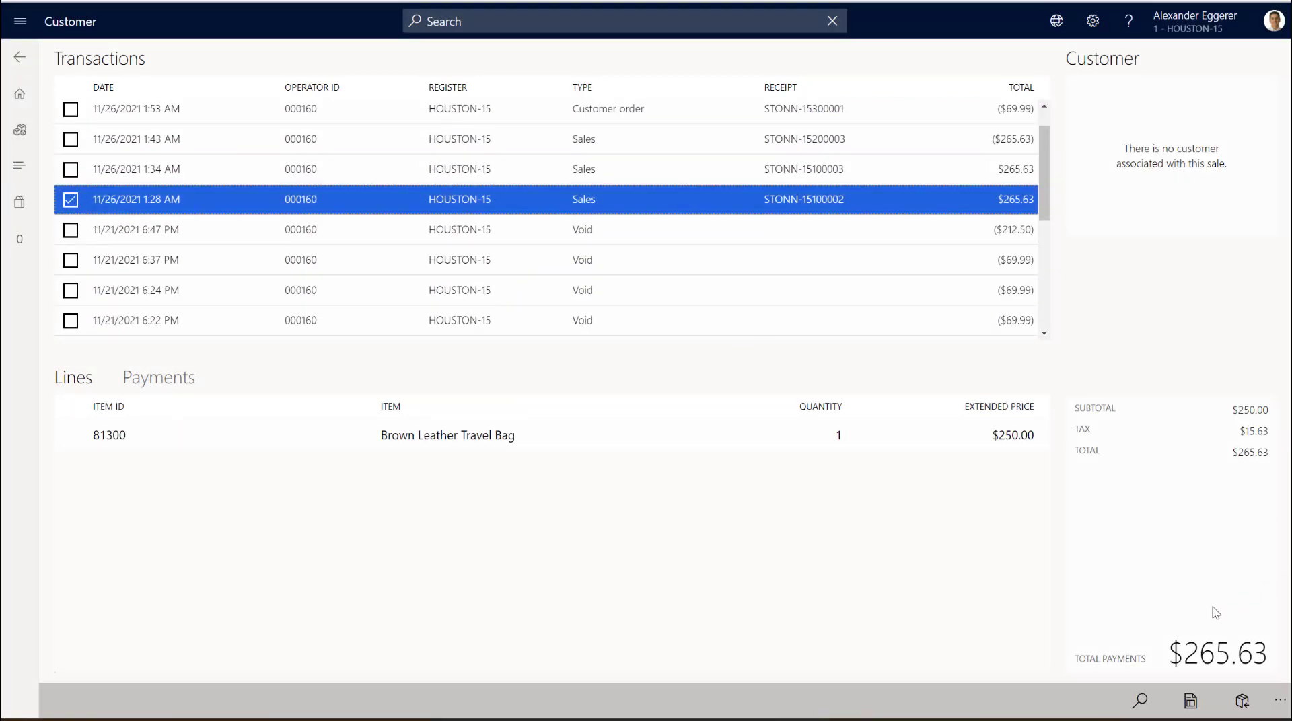
click(1241, 712)
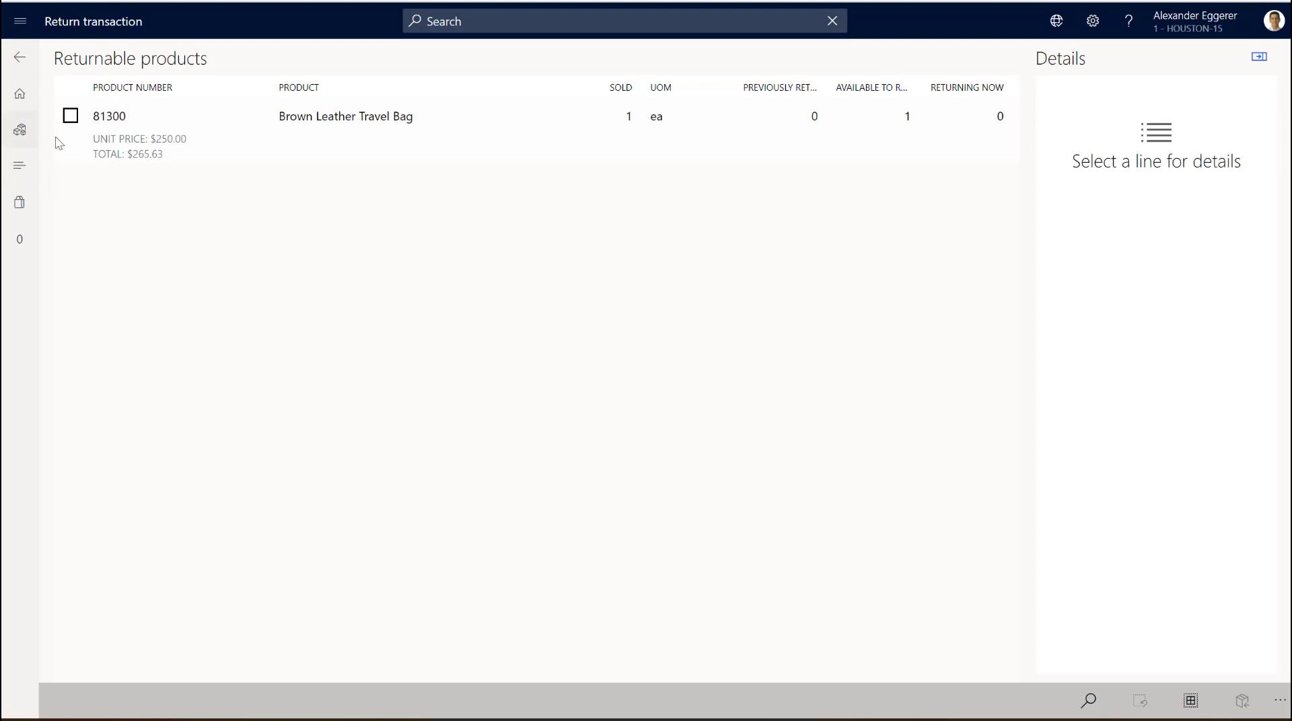
- Select the Brown Leather Travel Bag line from the journal sale and set its return quantity to 1
click(70, 120)
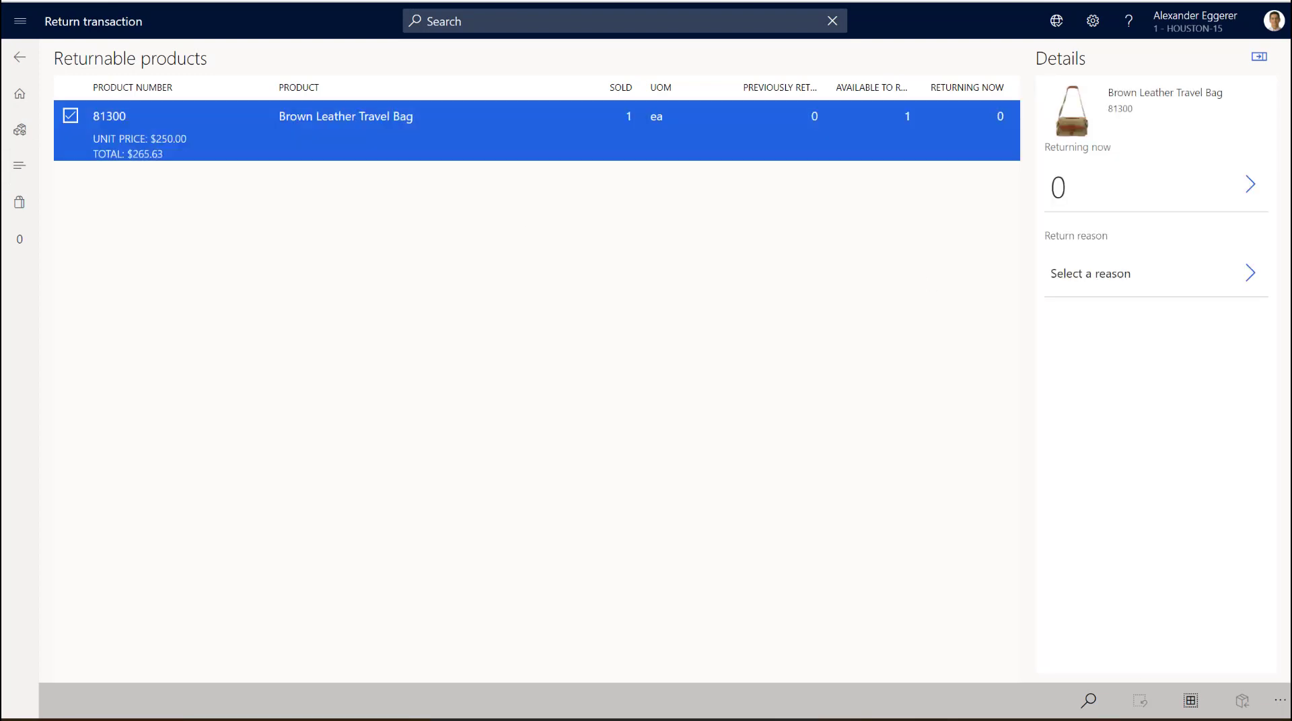
click(1247, 185)
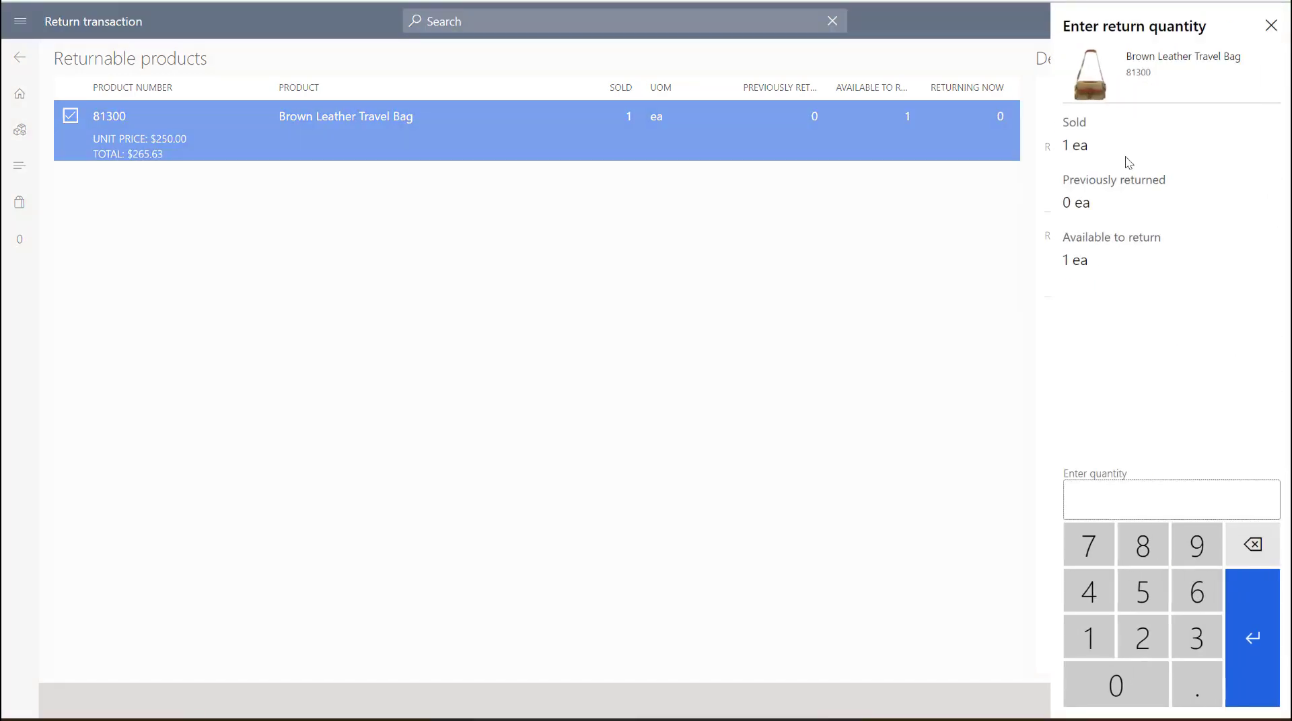
click(1074, 640)
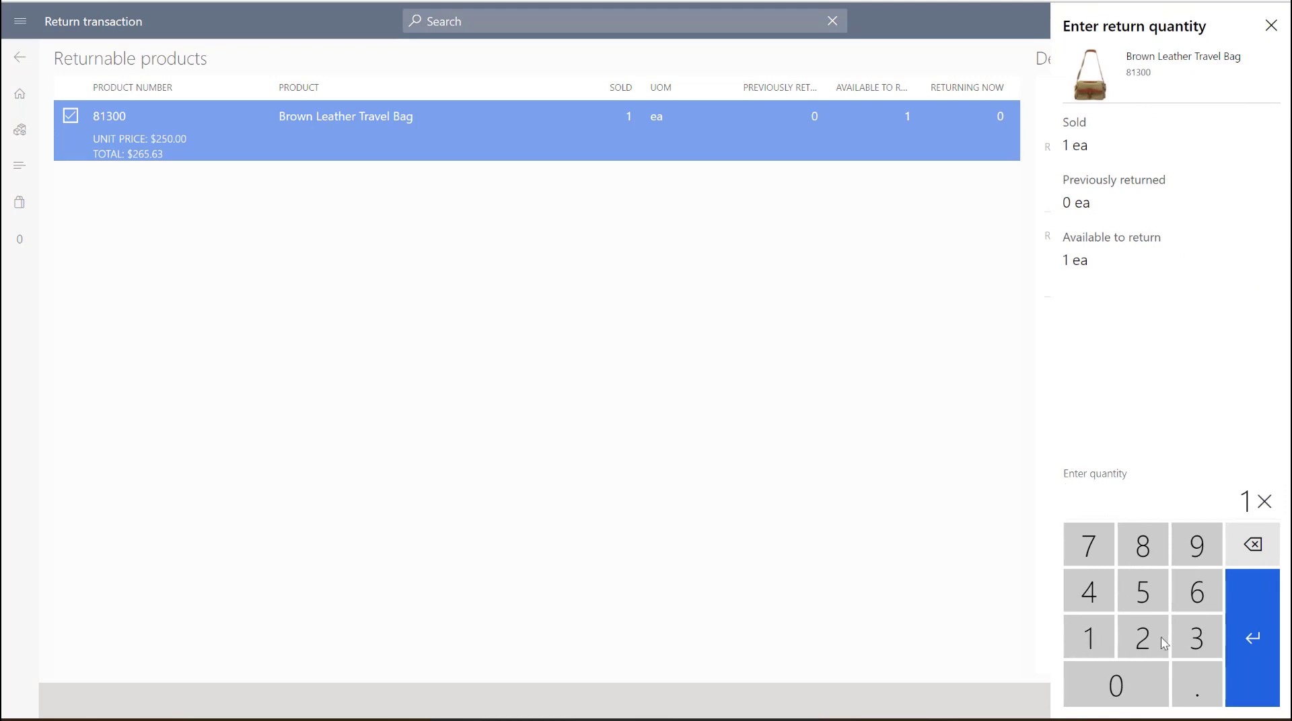
click(1266, 650)
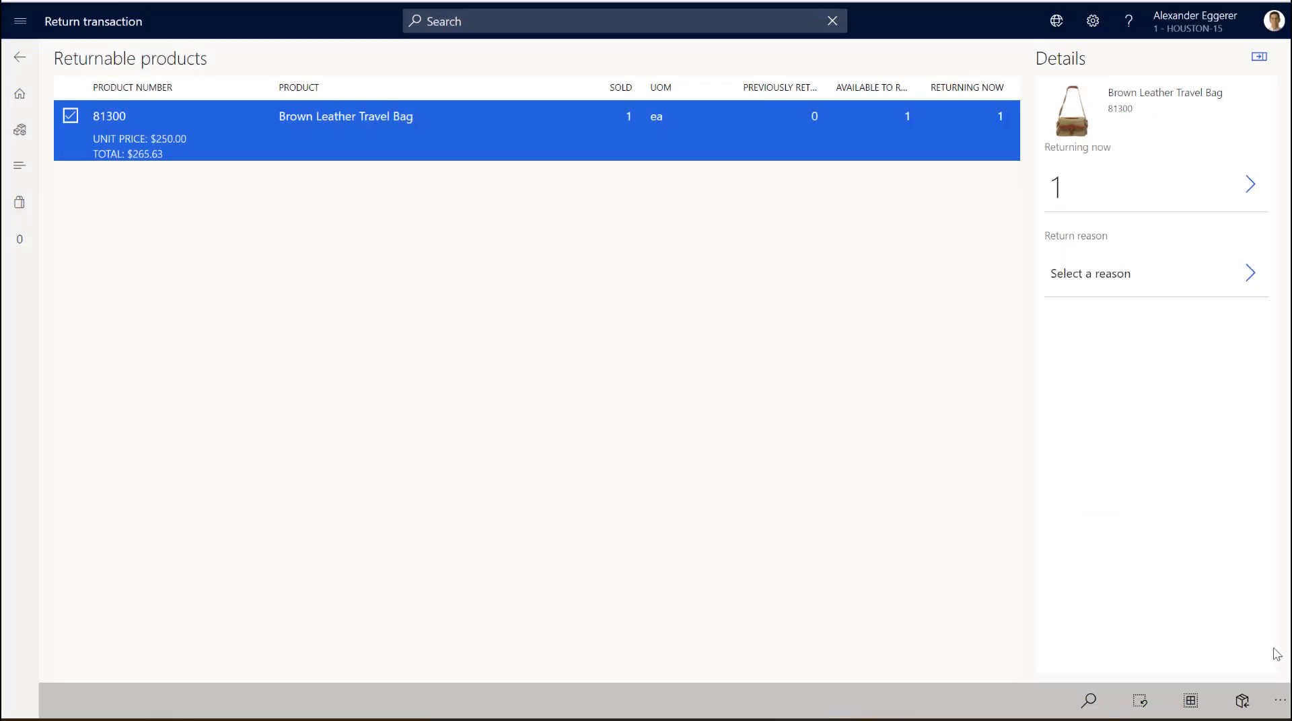
- Give Defect as the reason for returning the travel bag and process the return with Mailer as the referral source
click(1256, 284)
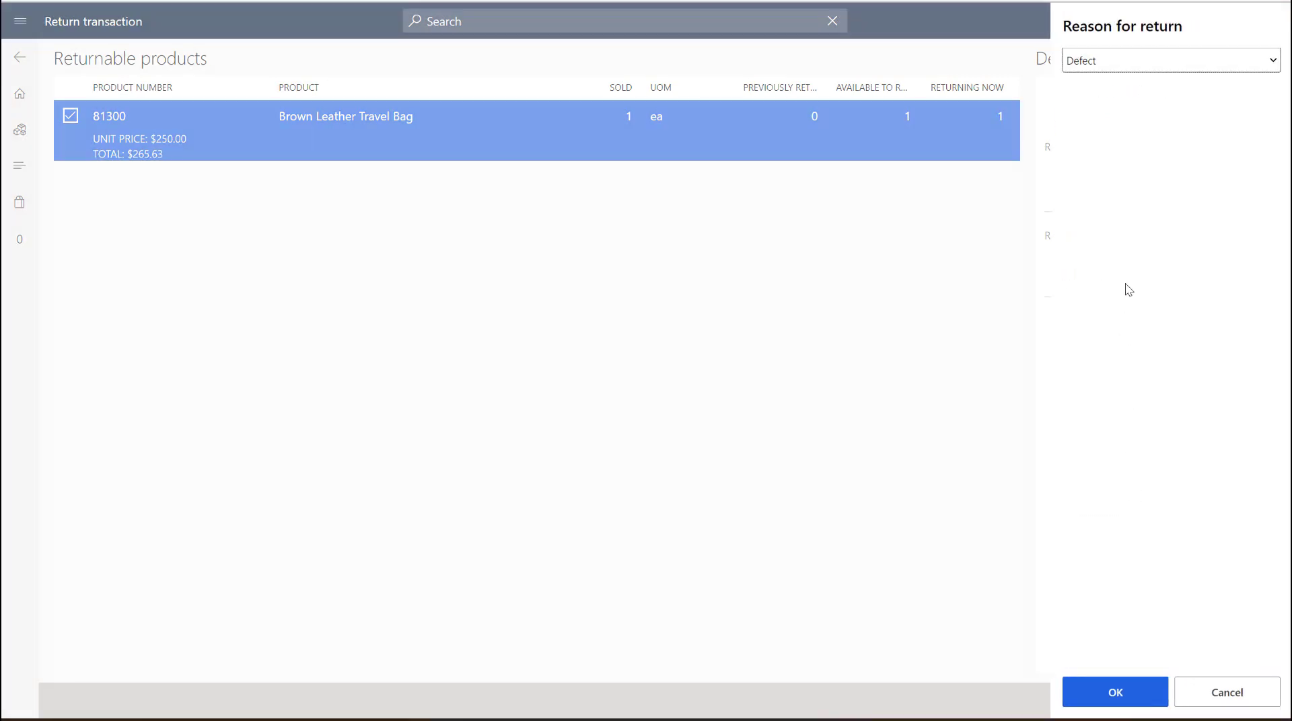
click(1133, 704)
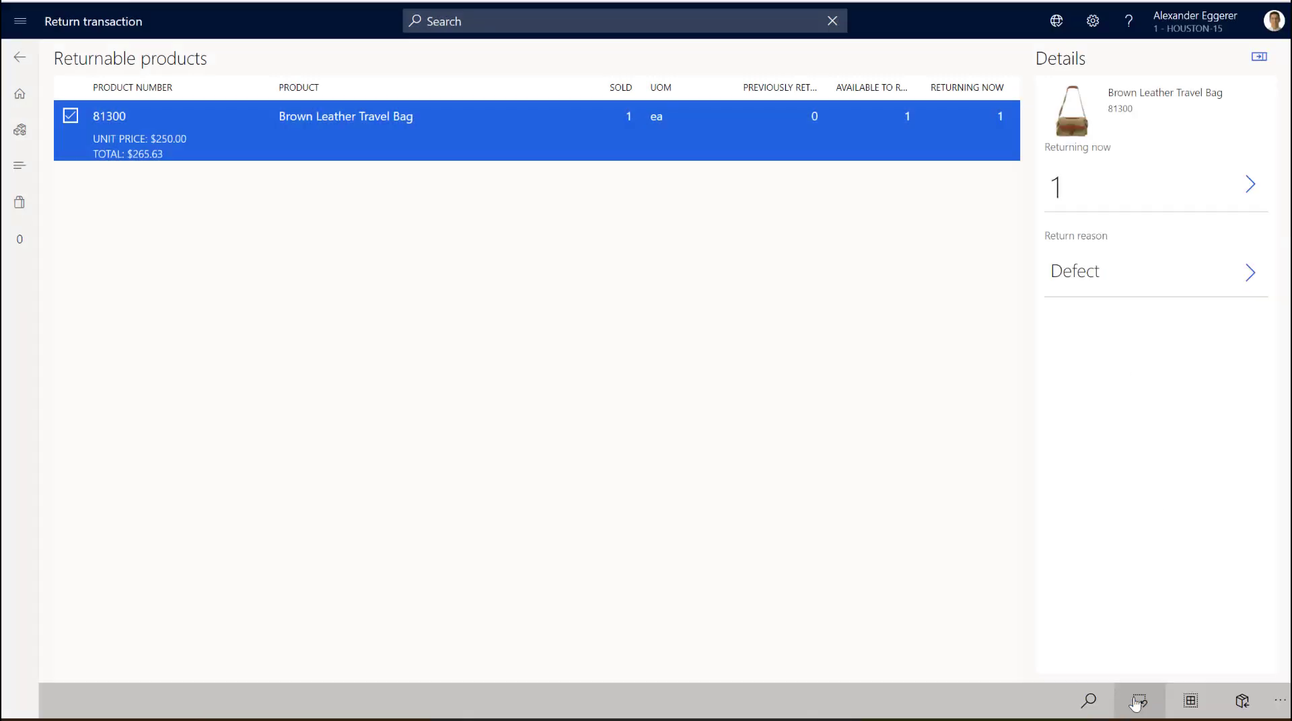
click(1241, 703)
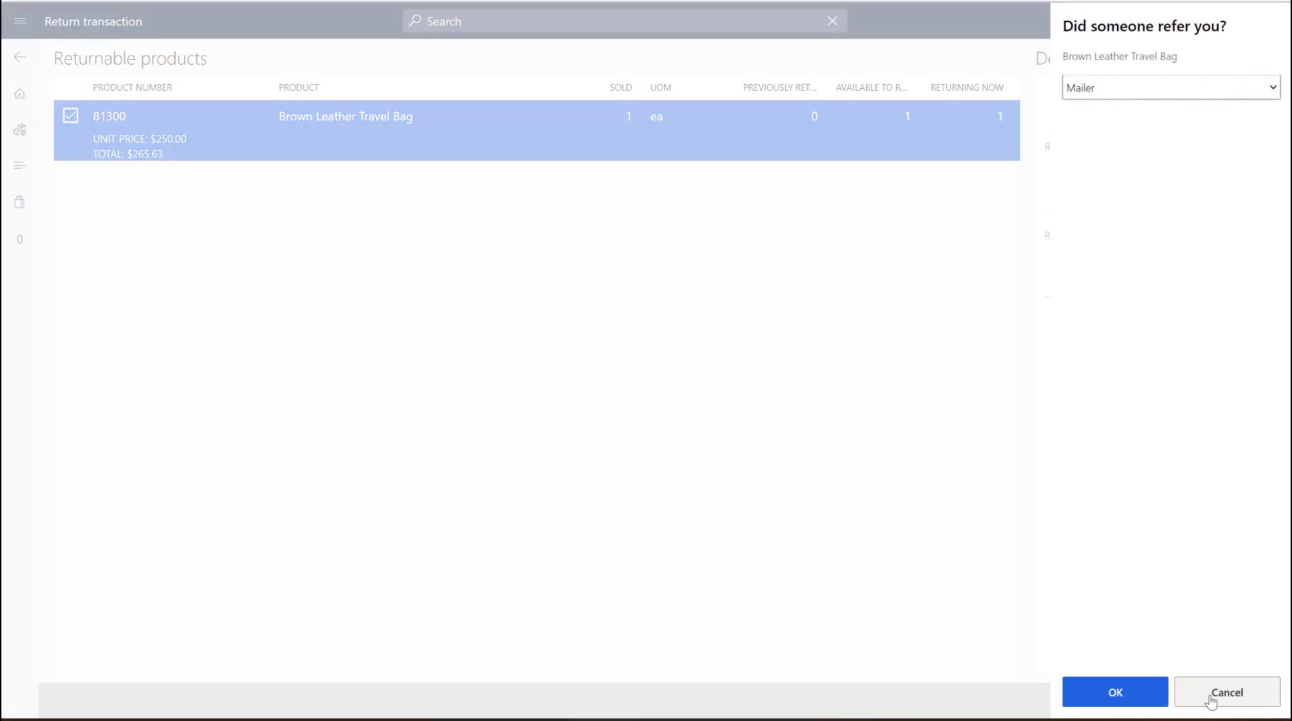
click(1148, 693)
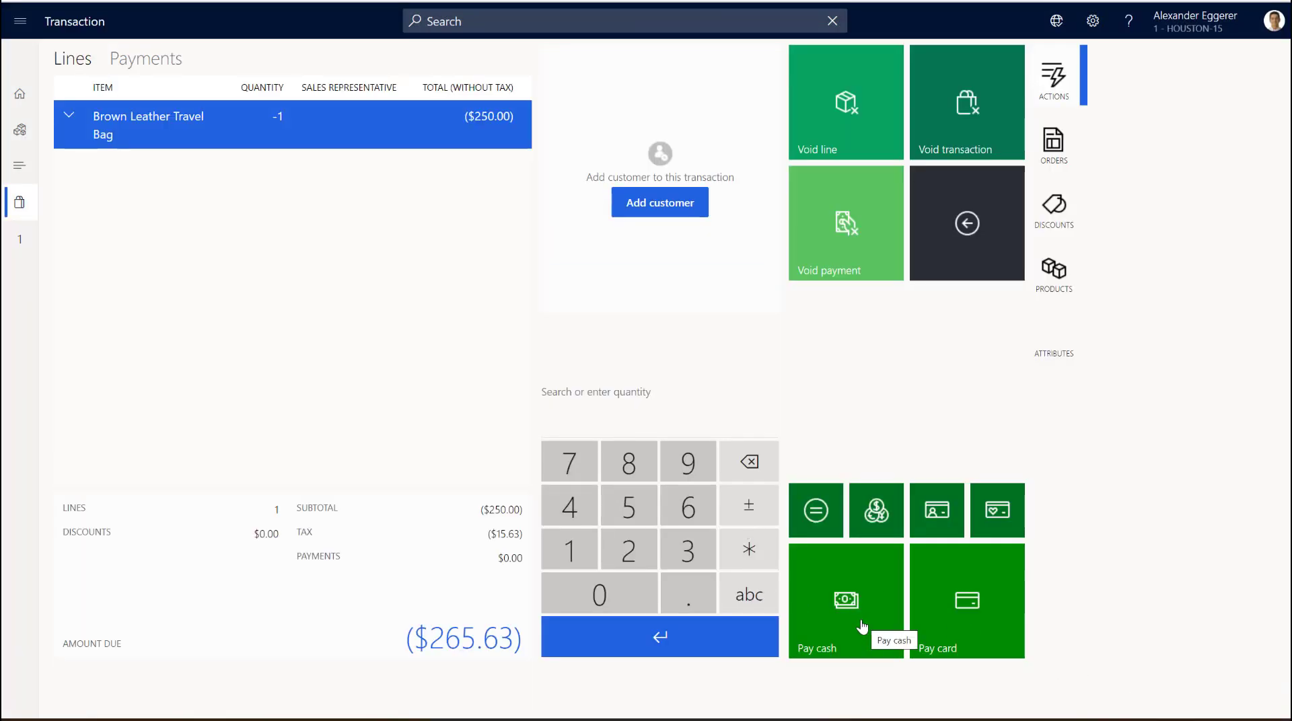
- Refund the full travel bag amount to a card using manually entered card details and finish the transaction
click(947, 633)
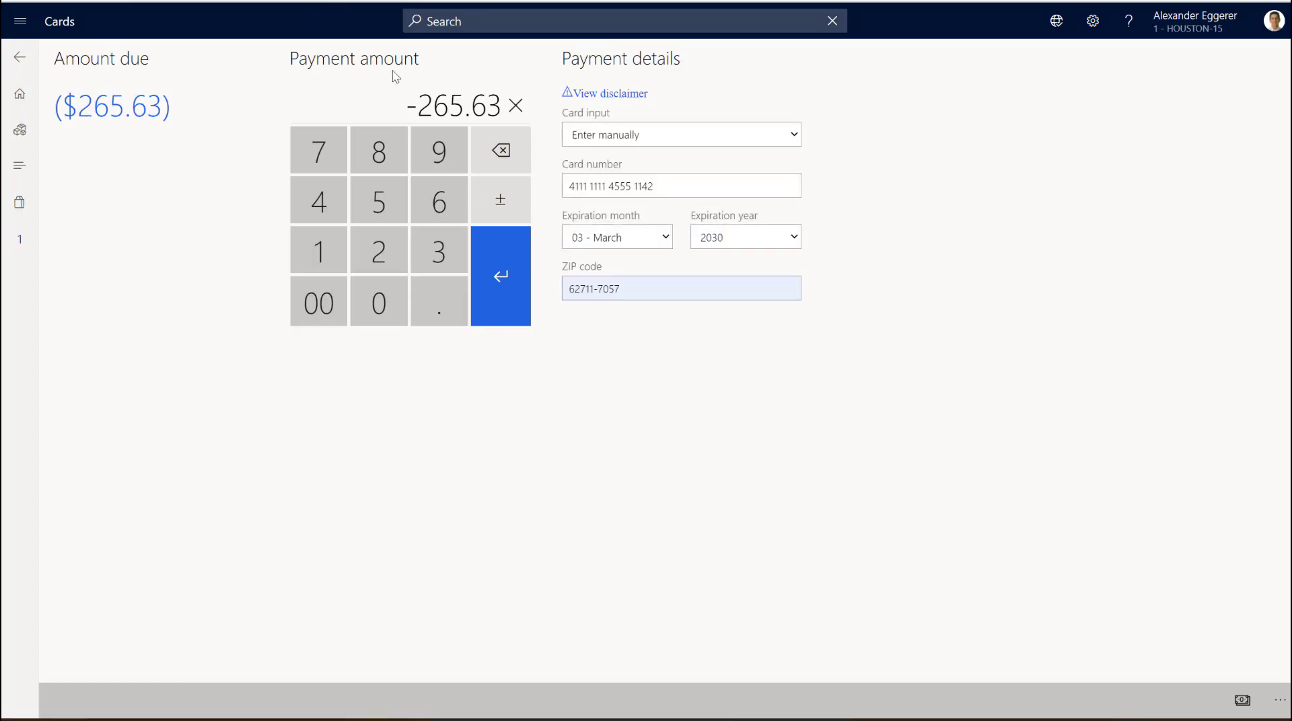
click(518, 277)
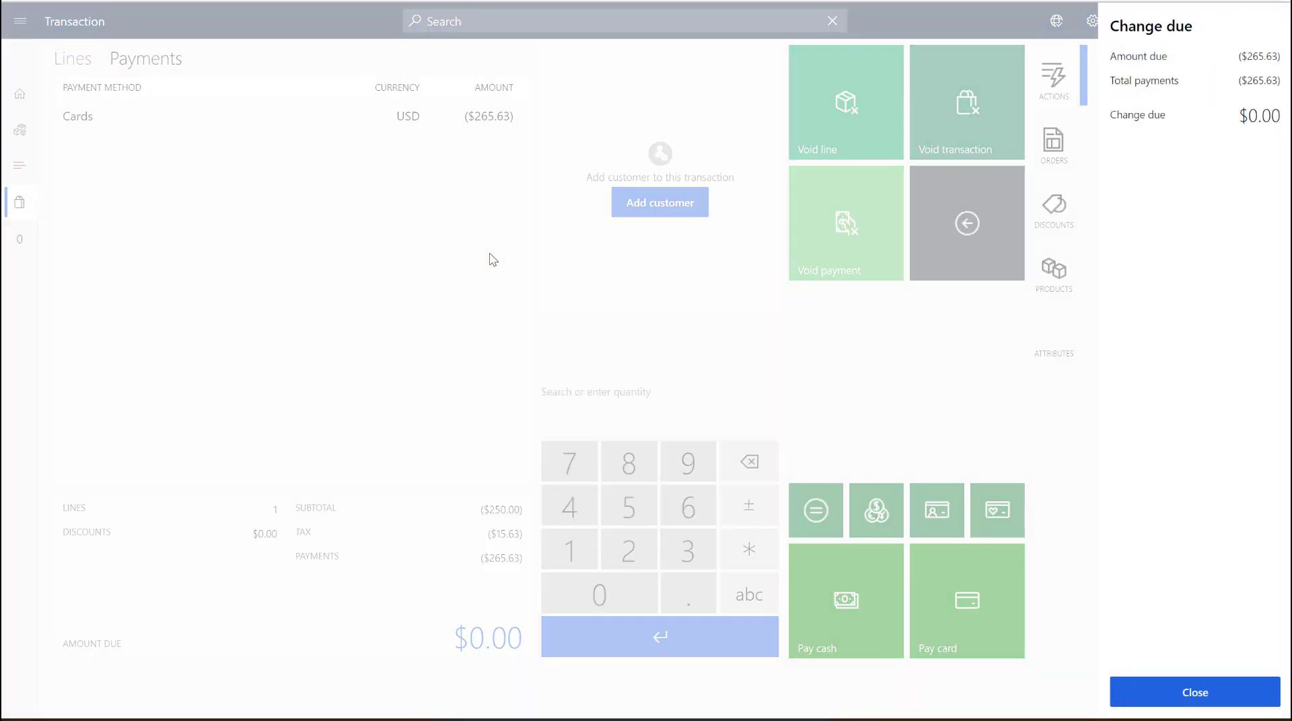
click(1191, 702)
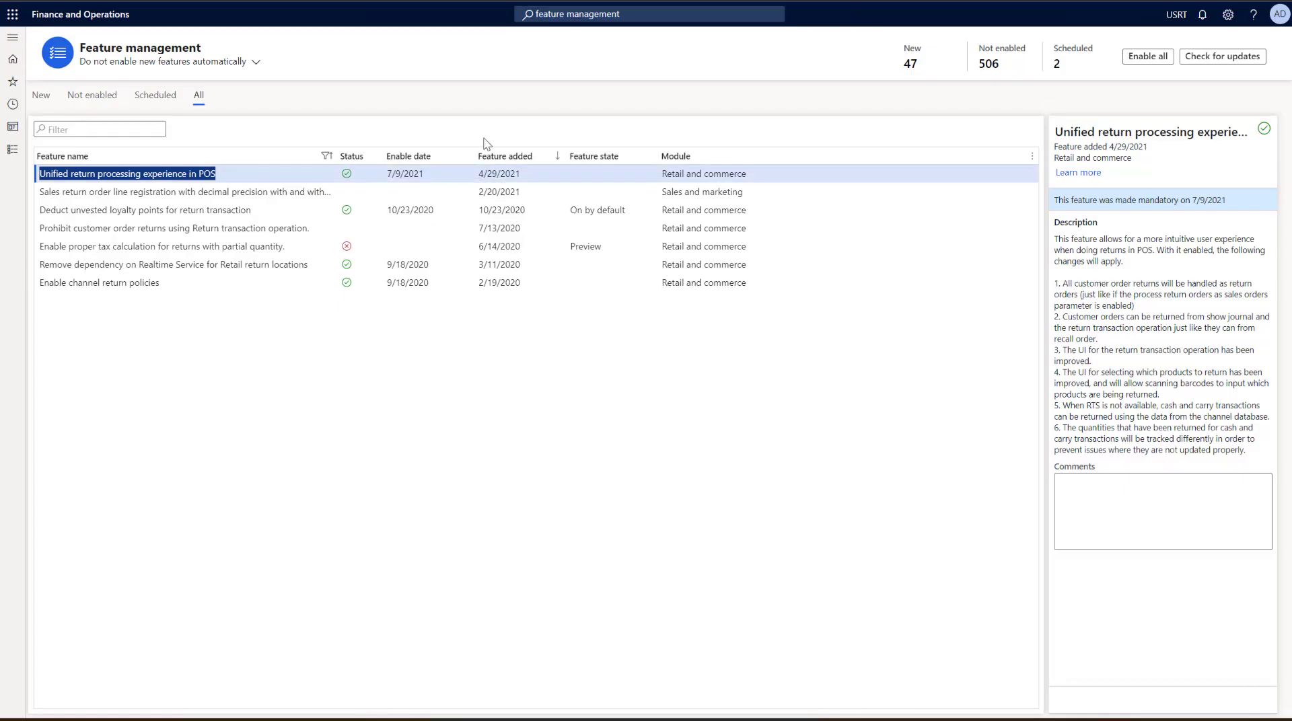
- In Finance and Operations feature management, highlight points 5 and 6 in the description of Unified return processing experience in POS
click(532, 88)
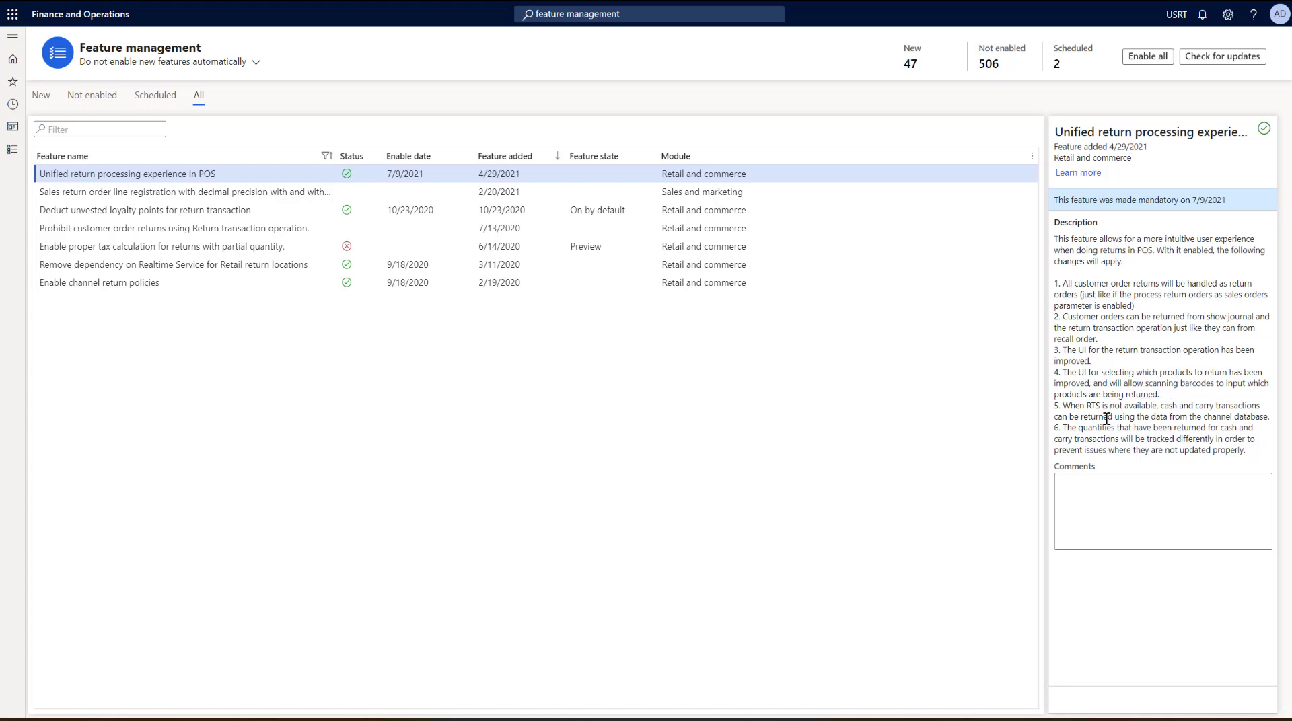
drag(1062, 406, 1257, 450)
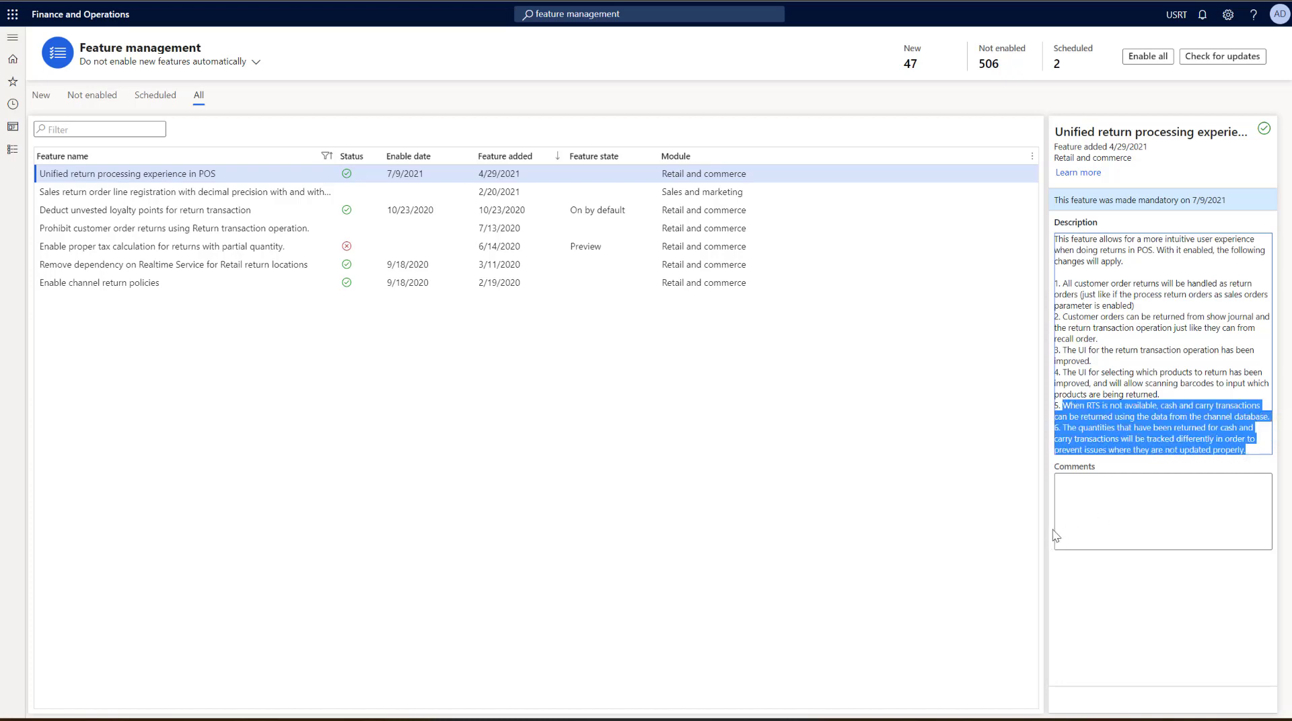